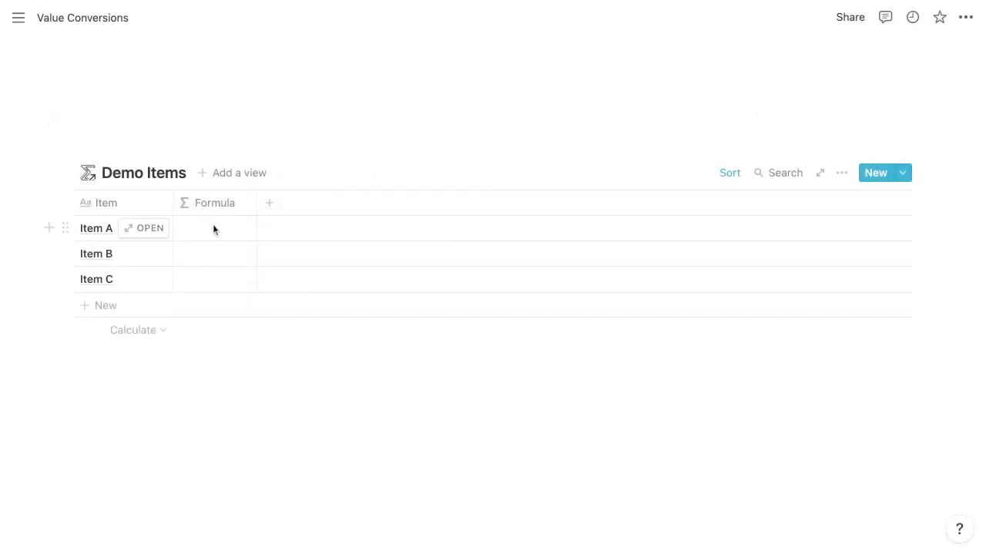
# Step: Set the Demo Items Formula to 1 + toNumber("1") so every item shows 2
pyautogui.click(213, 228)
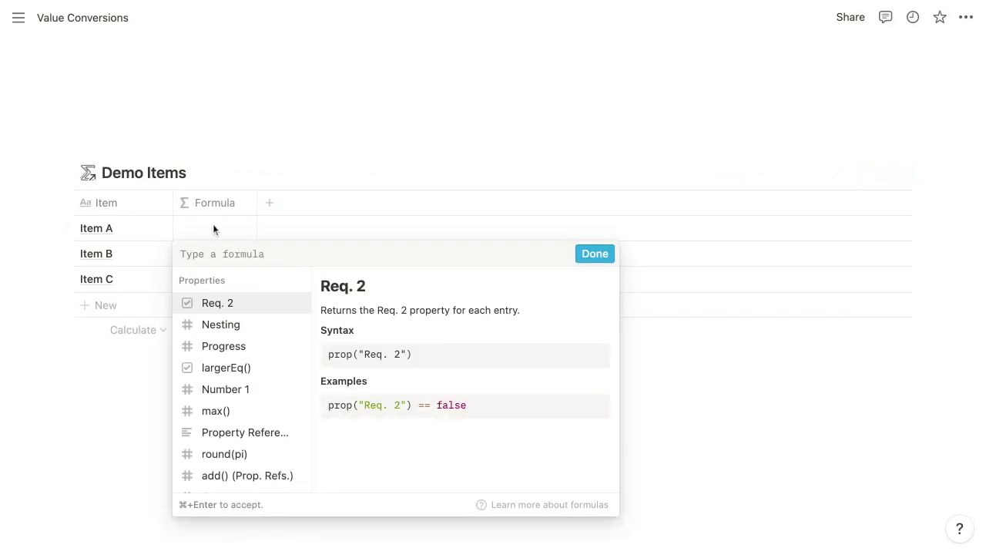
pyautogui.write('1 + "')
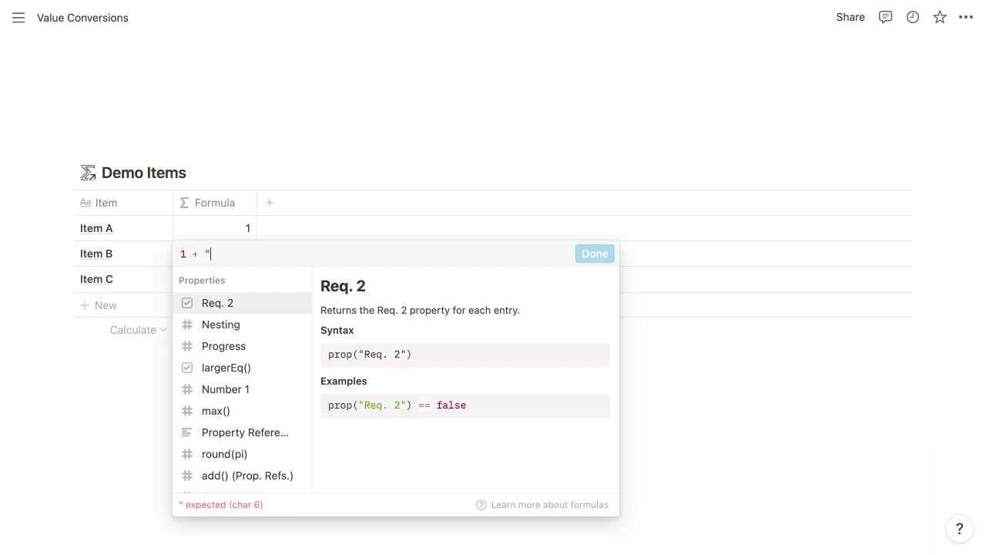
pyautogui.write('1"')
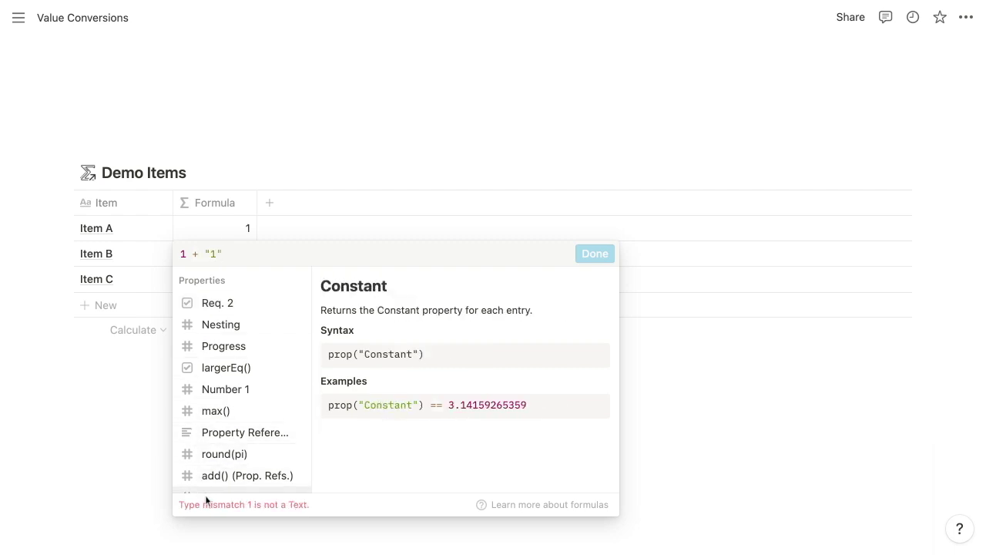
pyautogui.click(205, 253)
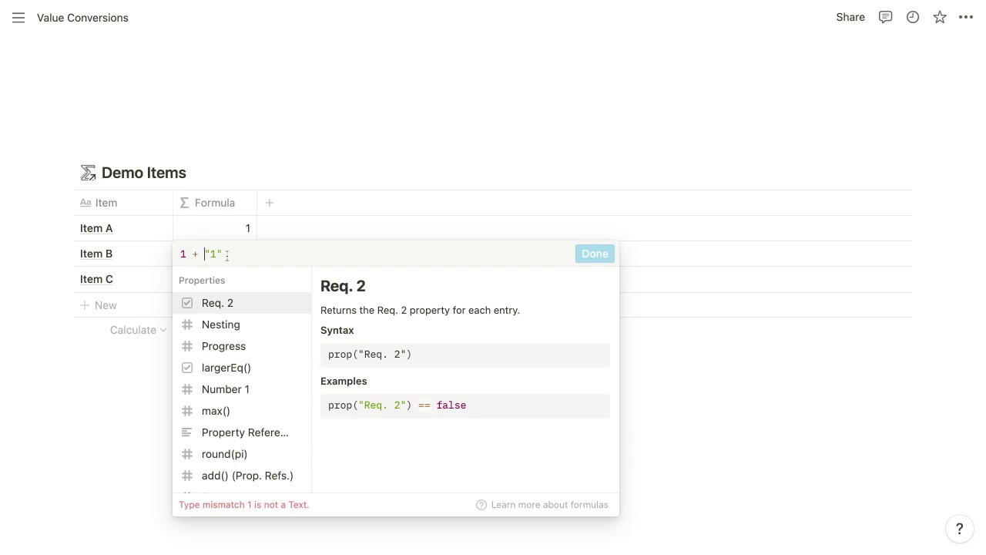
pyautogui.write('toNumbe')
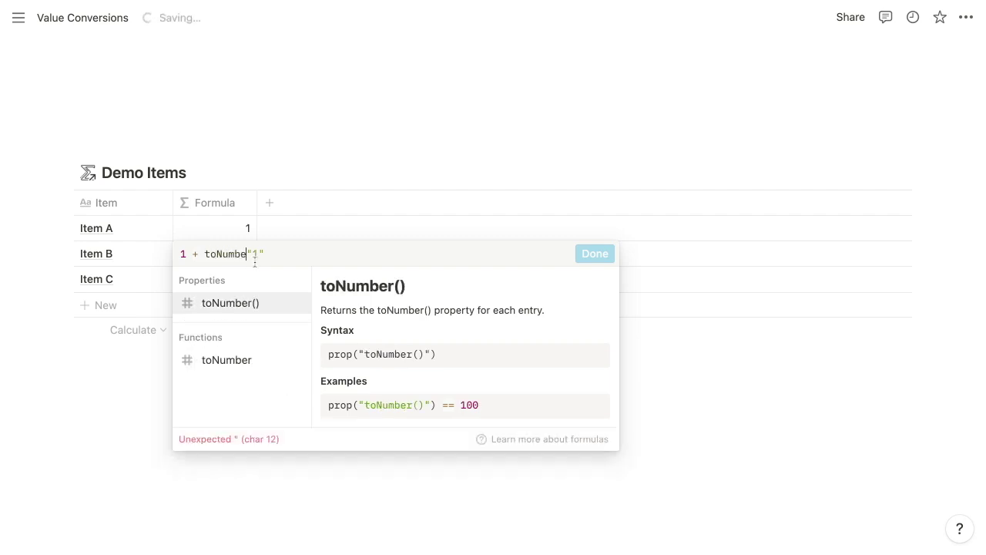
pyautogui.write('r(')
pyautogui.press('End')
pyautogui.write(')')
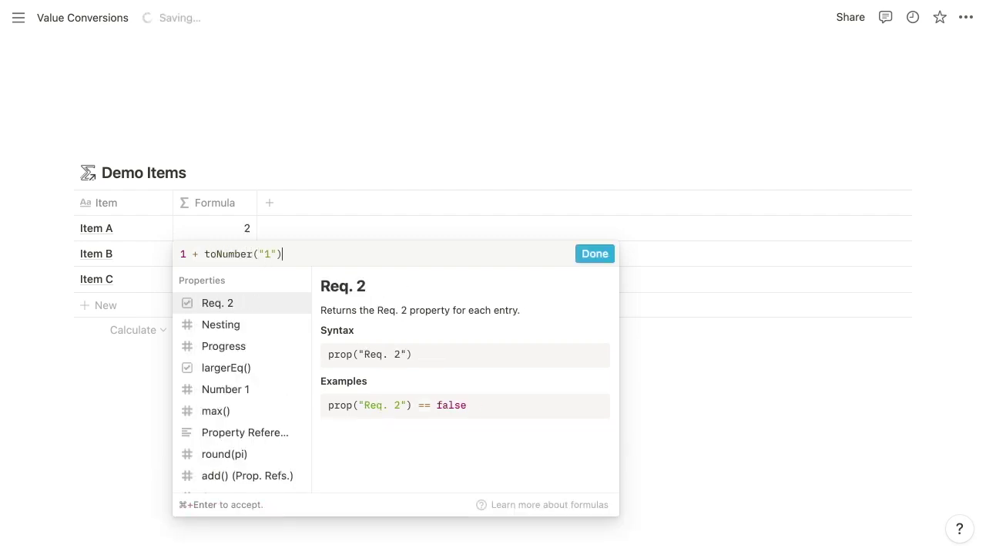
pyautogui.press('super+Return')
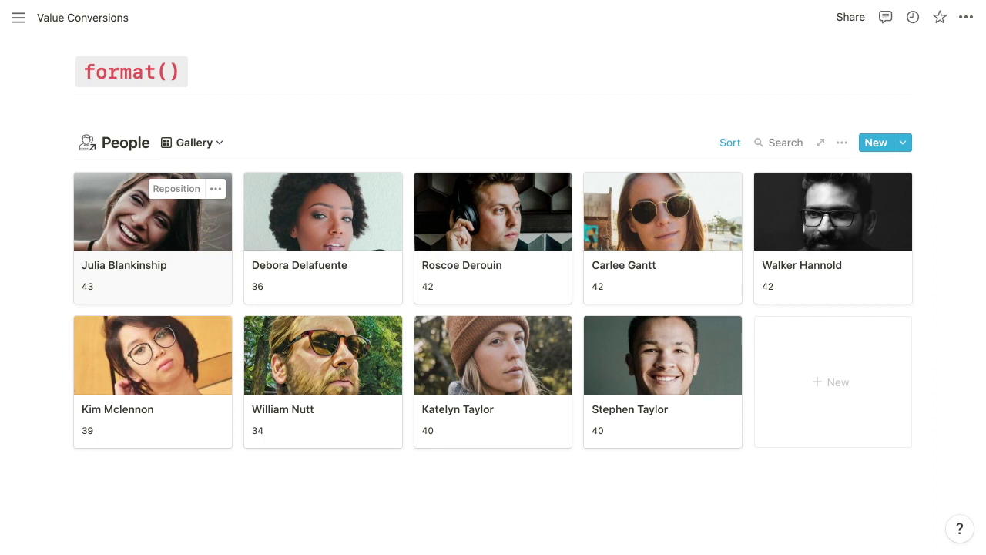
# Step: Switch the People database from the Gallery view to the Table view
pyautogui.click(207, 151)
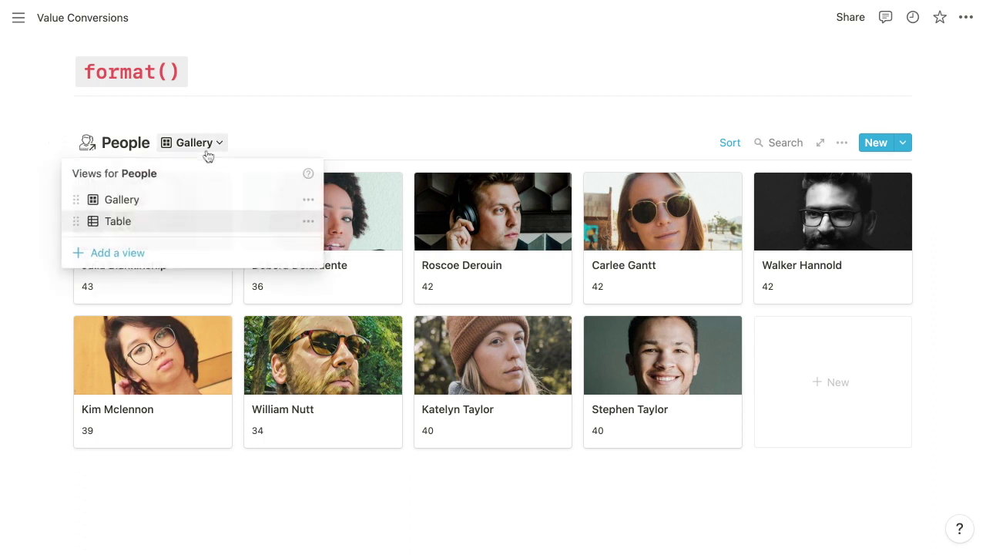
pyautogui.click(188, 222)
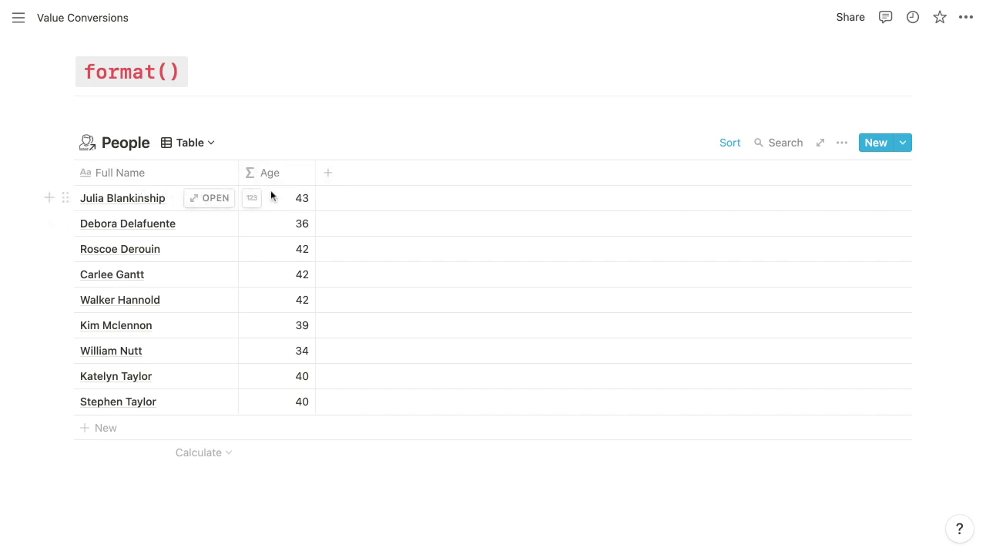
# Step: Add a Formula property named 'Age: Contextualized' to the People table
pyautogui.click(328, 174)
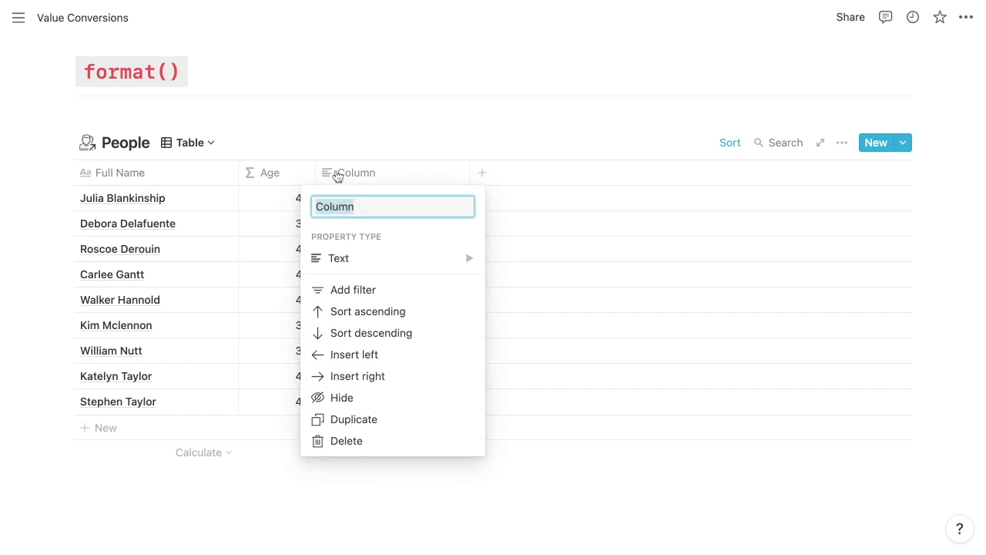
pyautogui.write('A')
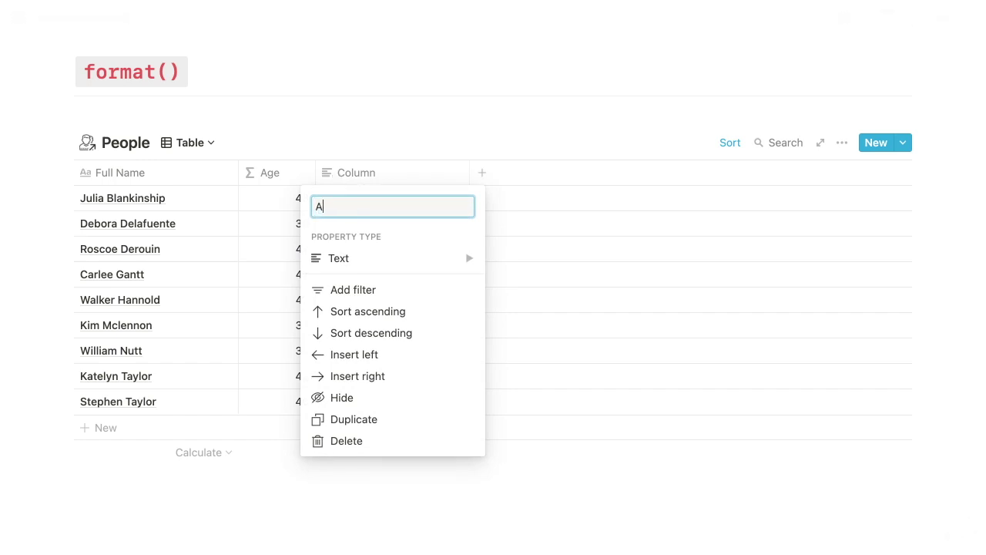
pyautogui.write('ge: Context')
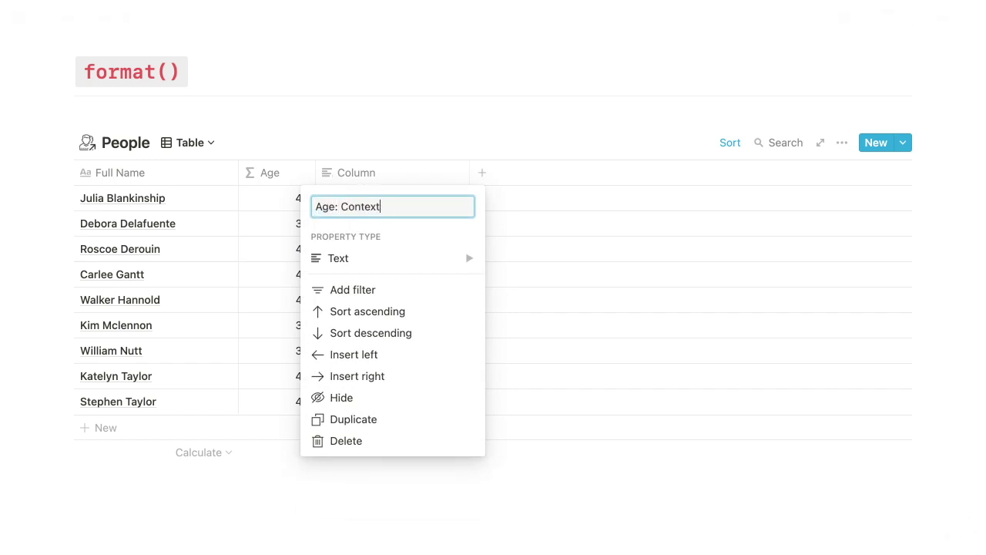
pyautogui.write('ualized')
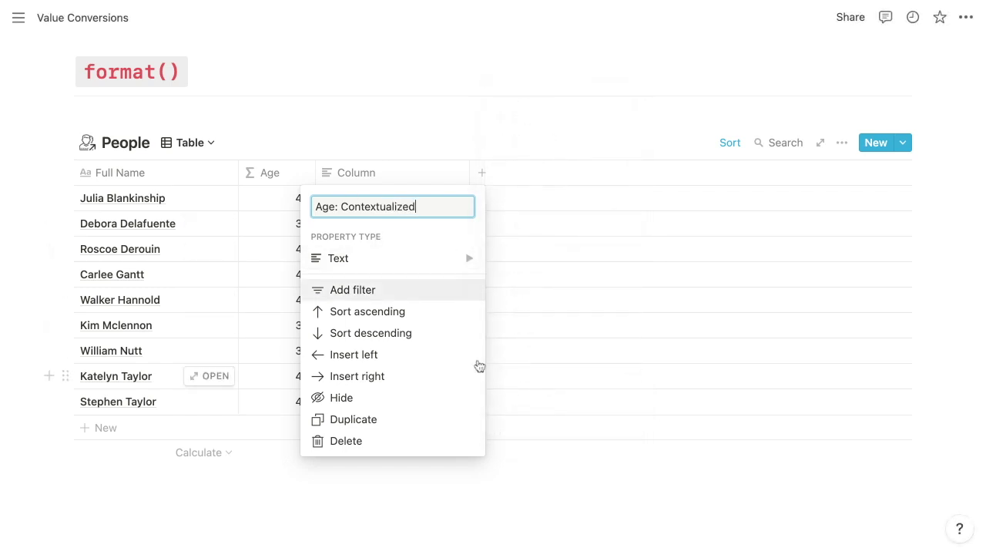
pyautogui.moveTo(431, 256)
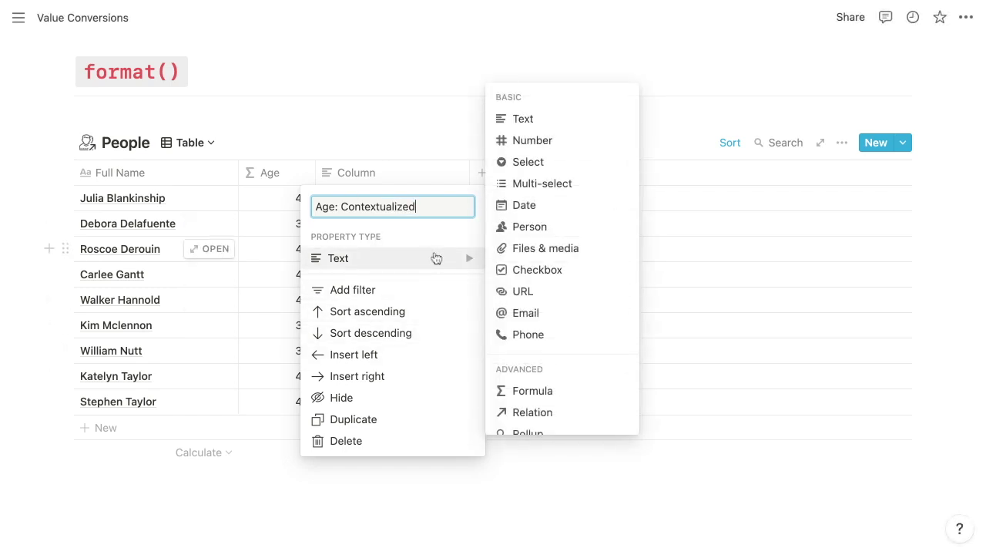
pyautogui.click(508, 392)
# Step: Give Age: Contextualized the formula format(prop("Age")) so each age shows as text
pyautogui.click(403, 201)
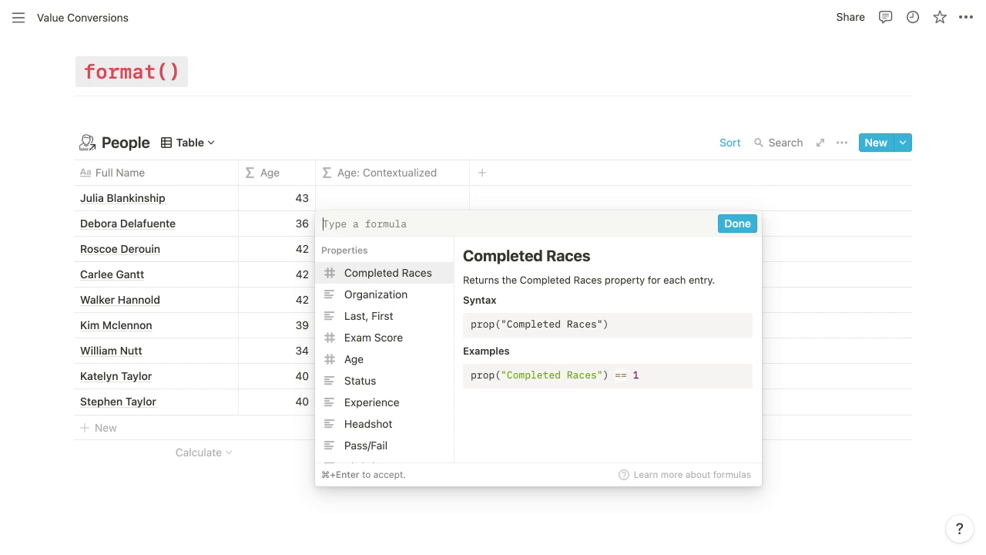
pyautogui.write('form')
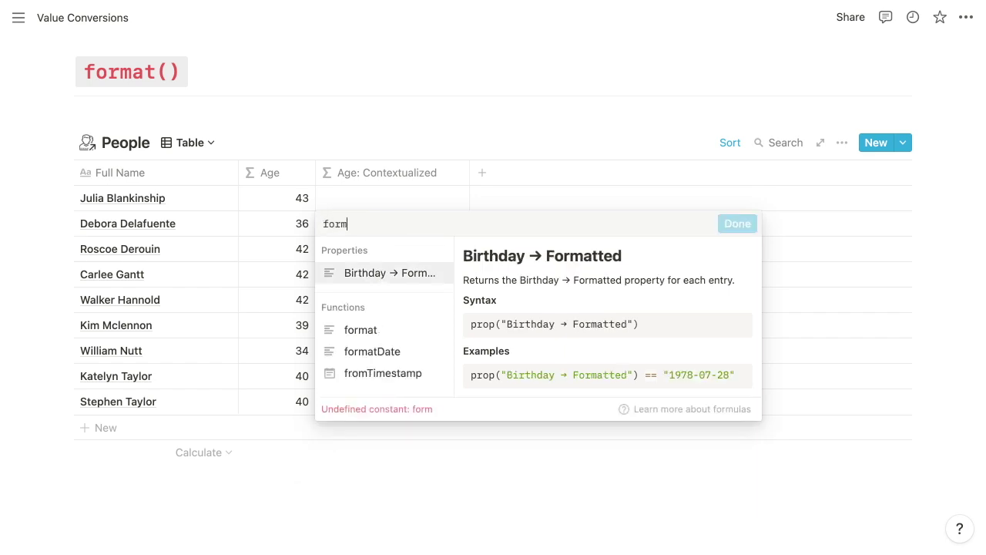
pyautogui.write('at(prop(')
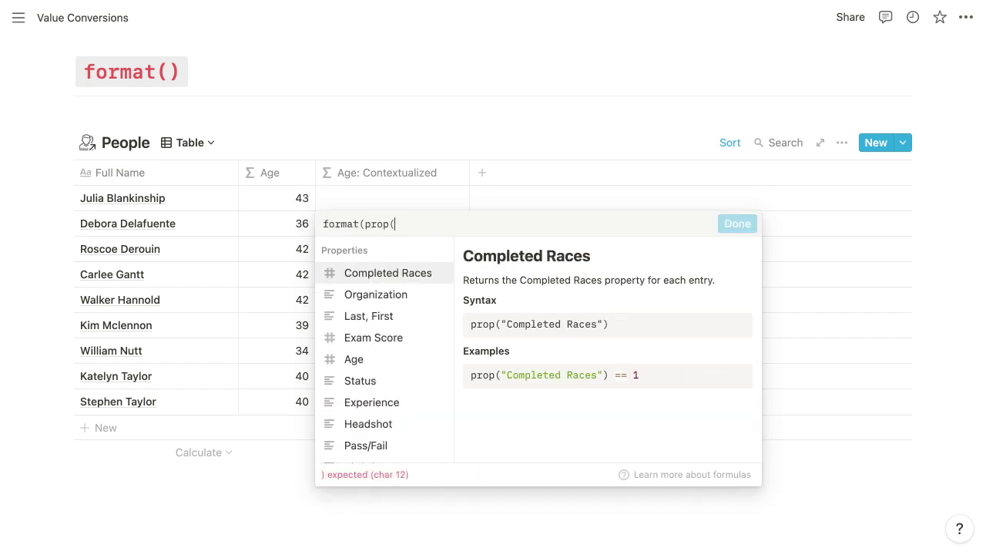
pyautogui.write('A')
pyautogui.press('BackSpace')
pyautogui.write('"Age"))')
pyautogui.press('Return')
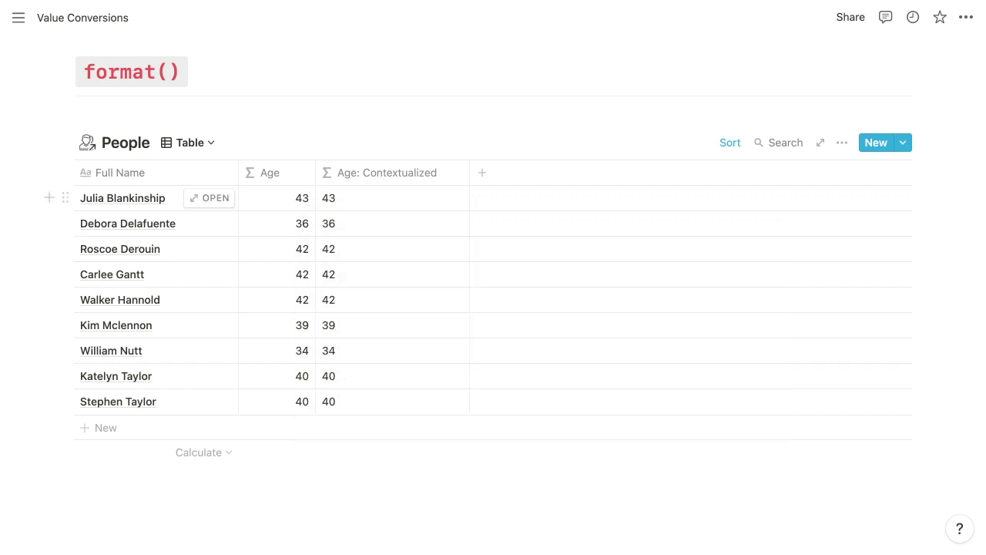
pyautogui.click(340, 202)
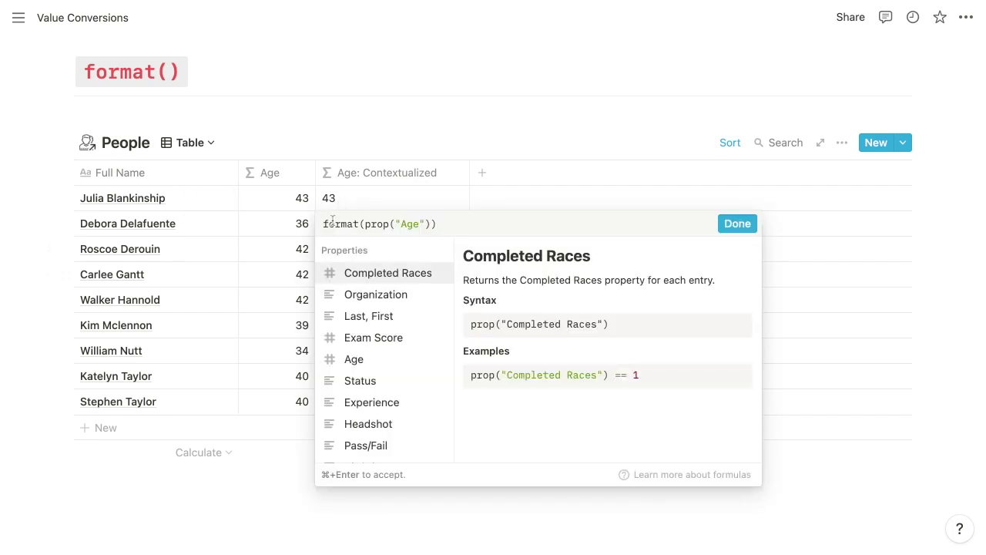
# Step: Prepend "Age: " + so the formula reads "Age: " + format(prop("Age"))
pyautogui.click(323, 223)
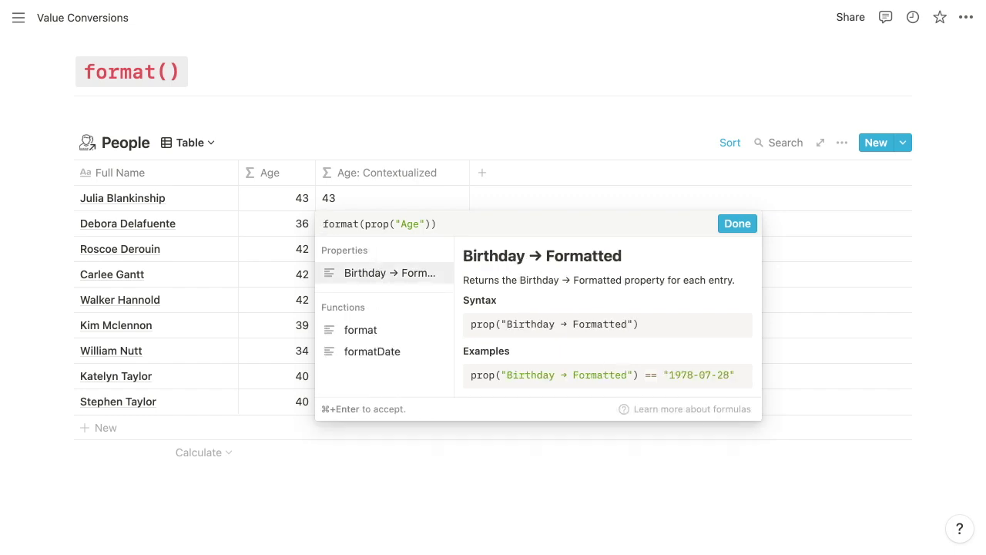
pyautogui.write('"Age: ')
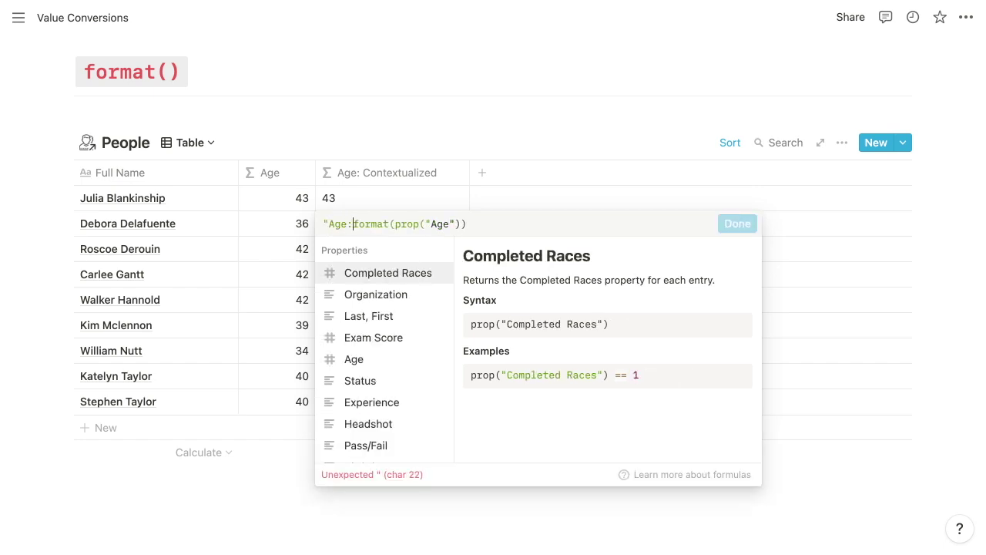
pyautogui.write('"')
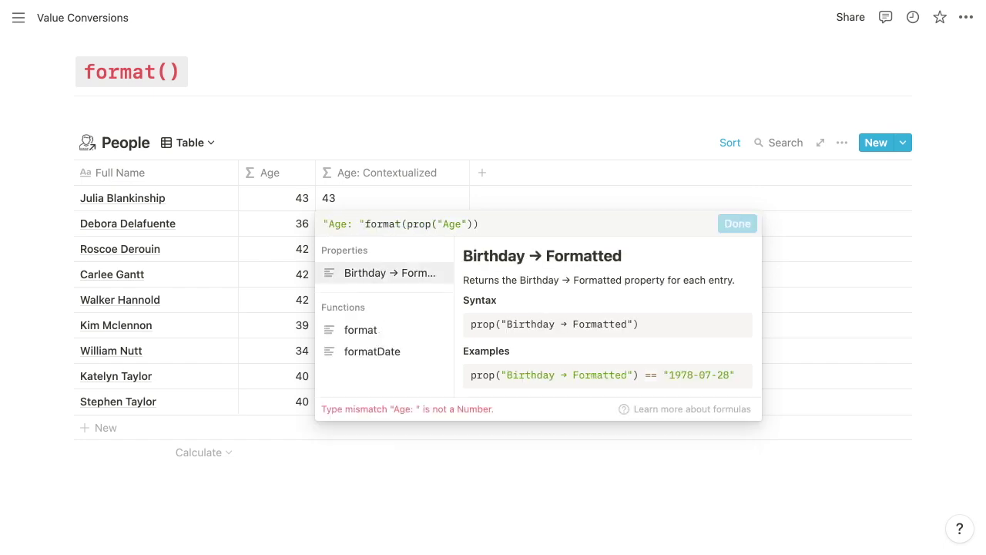
pyautogui.write(' +')
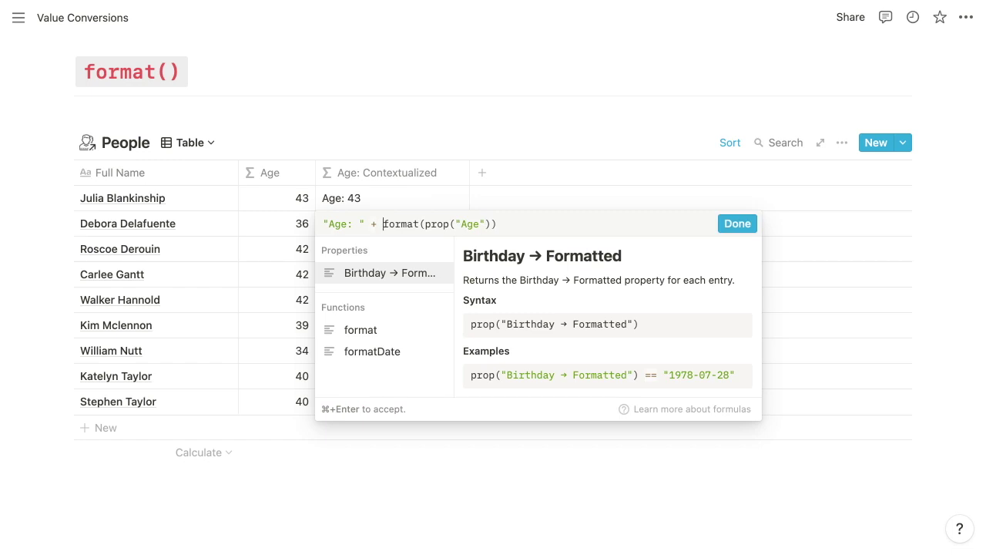
pyautogui.press('super+Return')
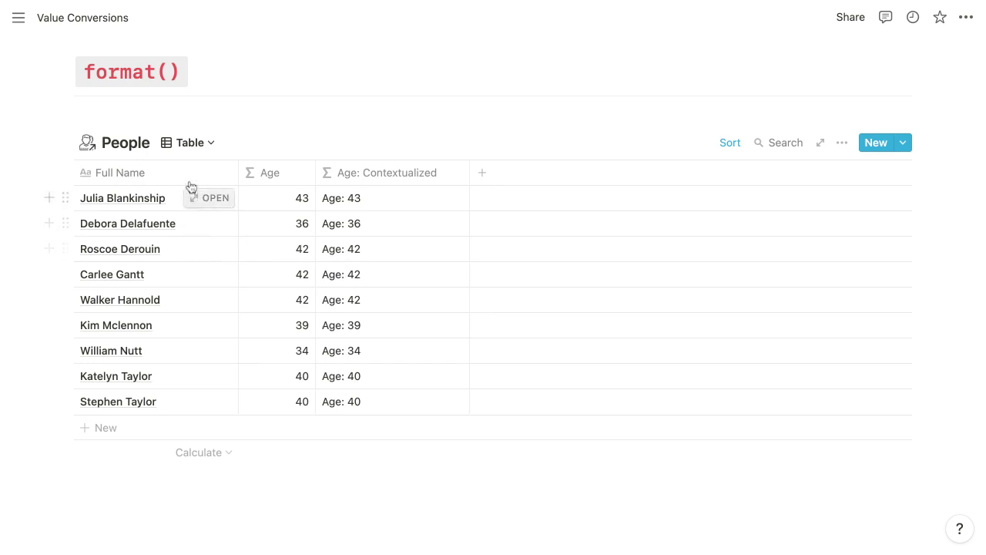
# Step: Switch People to Gallery and show Age: Contextualized on the cards instead of Age
pyautogui.click(189, 146)
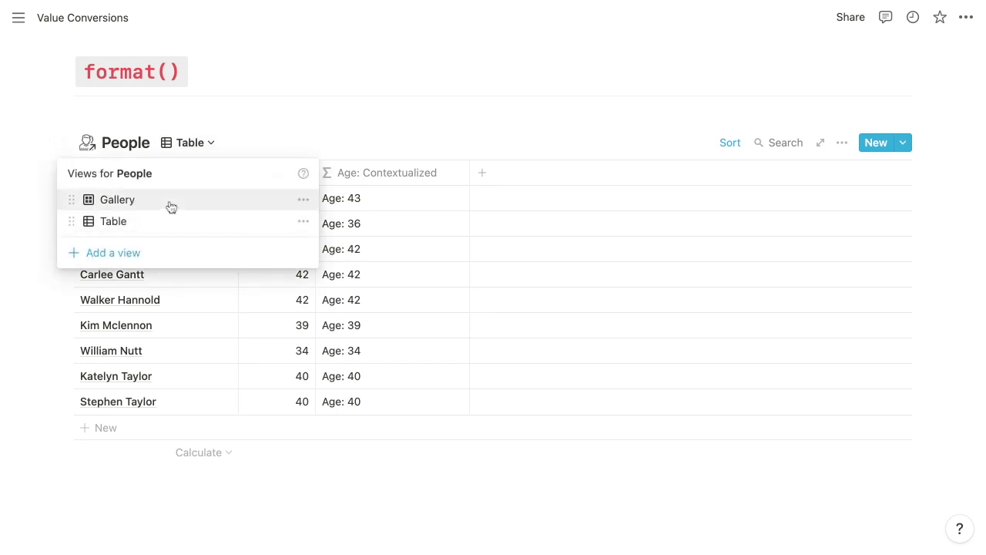
pyautogui.click(170, 206)
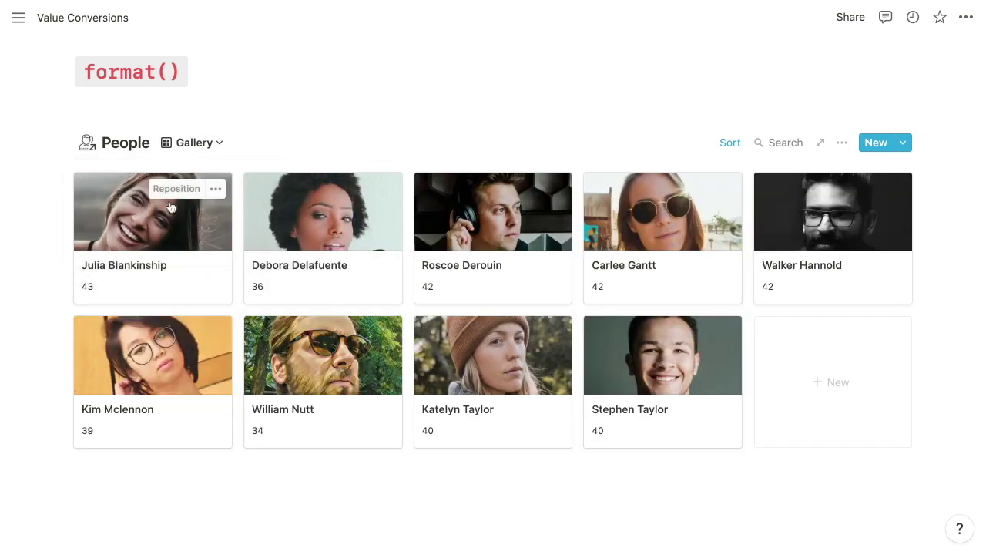
pyautogui.click(842, 142)
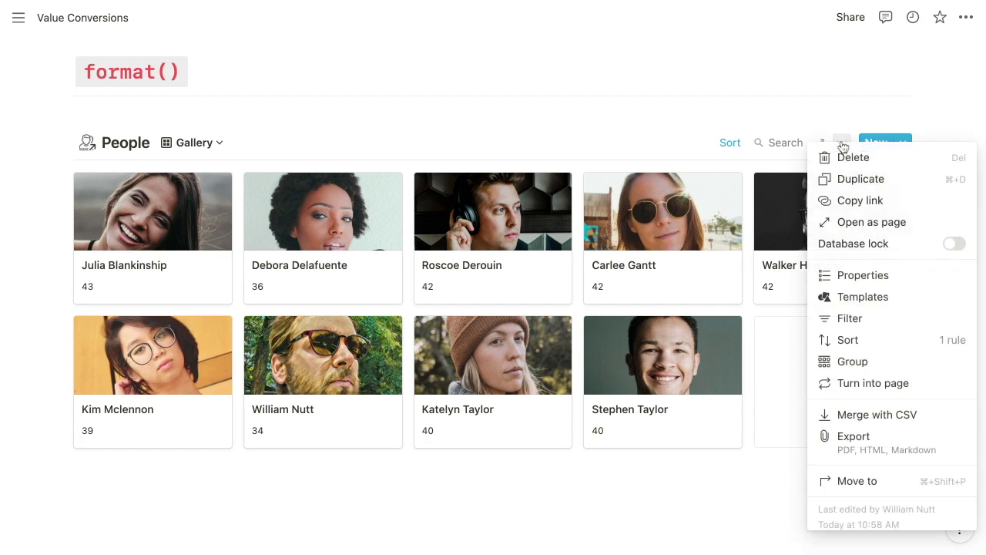
pyautogui.click(848, 282)
pyautogui.click(814, 349)
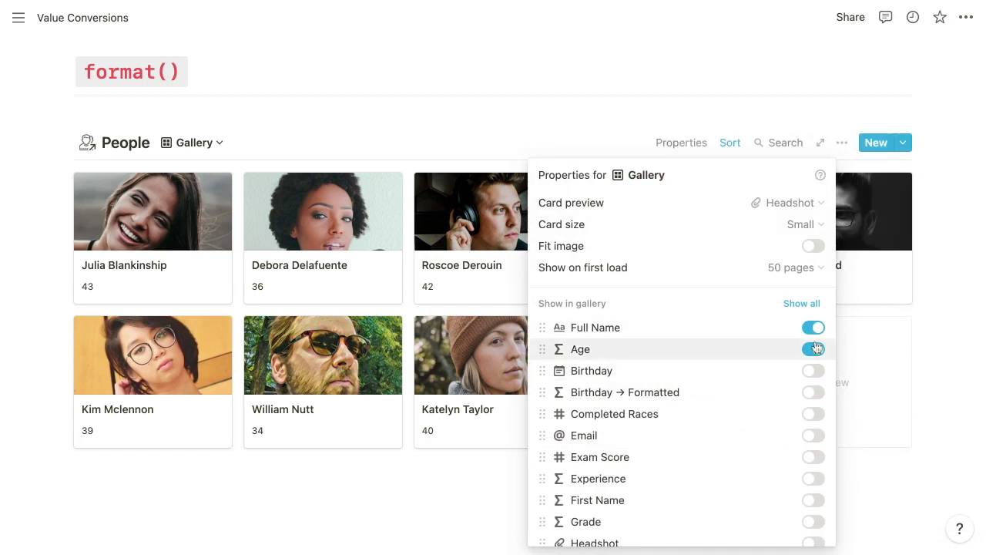
pyautogui.scroll(-5, 718, 393)
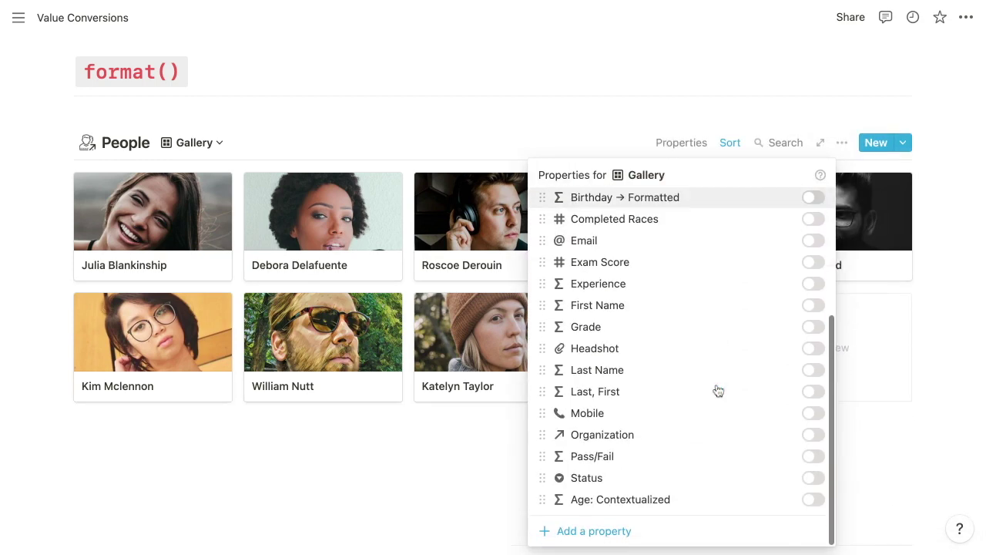
pyautogui.click(813, 501)
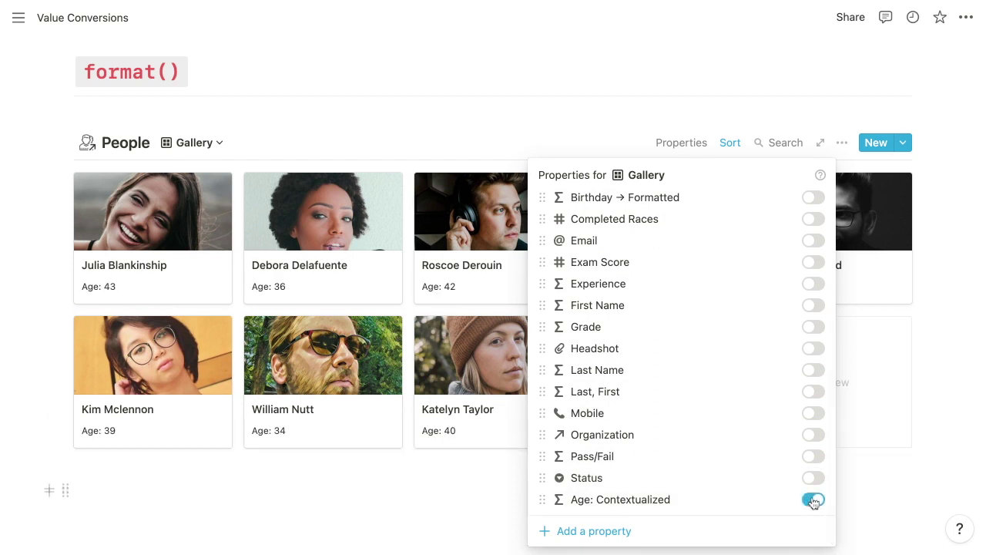
pyautogui.click(397, 134)
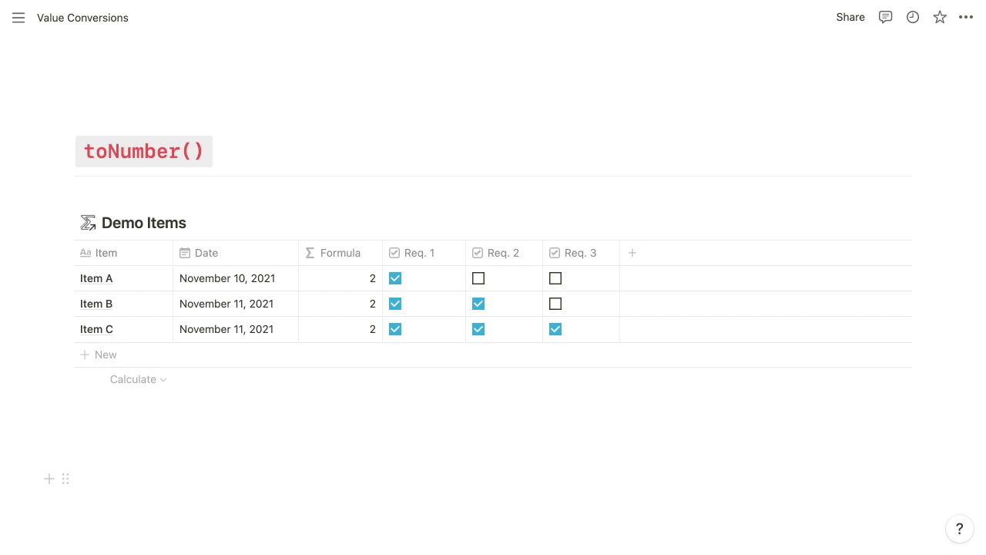
# Step: Change the Formula to toNumber(prop("Date")) and widen its column to fit full timestamps
pyautogui.click(339, 278)
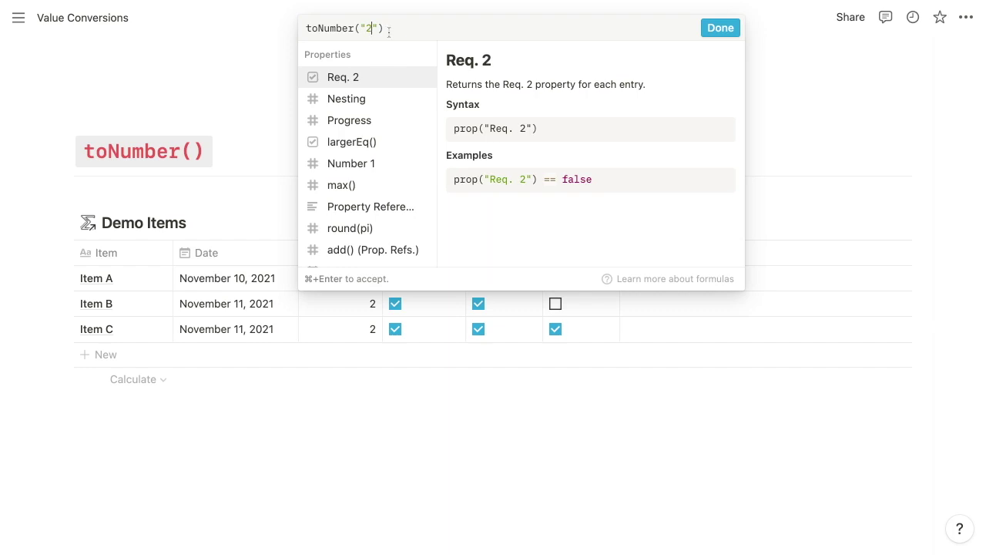
pyautogui.hotkey('shift', 'Left')
pyautogui.hotkey('shift', 'Left')
pyautogui.hotkey('shift', 'Left')
pyautogui.write('prop("Date")')
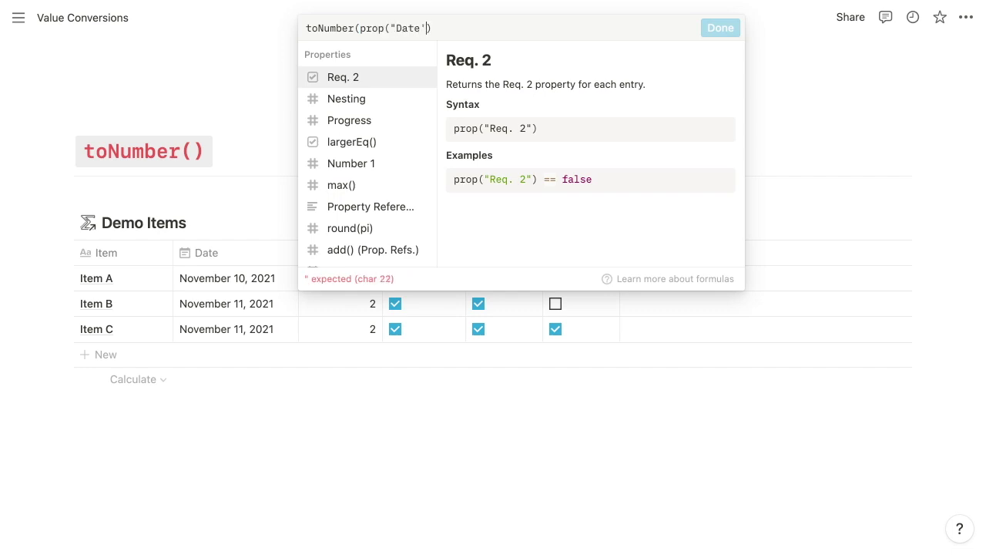
pyautogui.press('Escape')
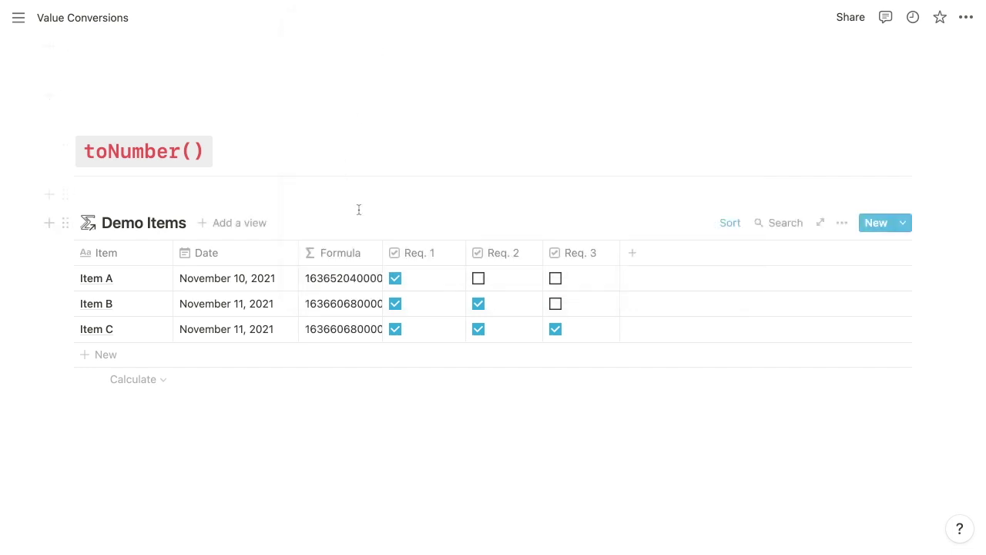
pyautogui.moveTo(380, 253)
pyautogui.mouseDown()
pyautogui.moveTo(436, 252)
pyautogui.moveTo(419, 252)
pyautogui.mouseUp()
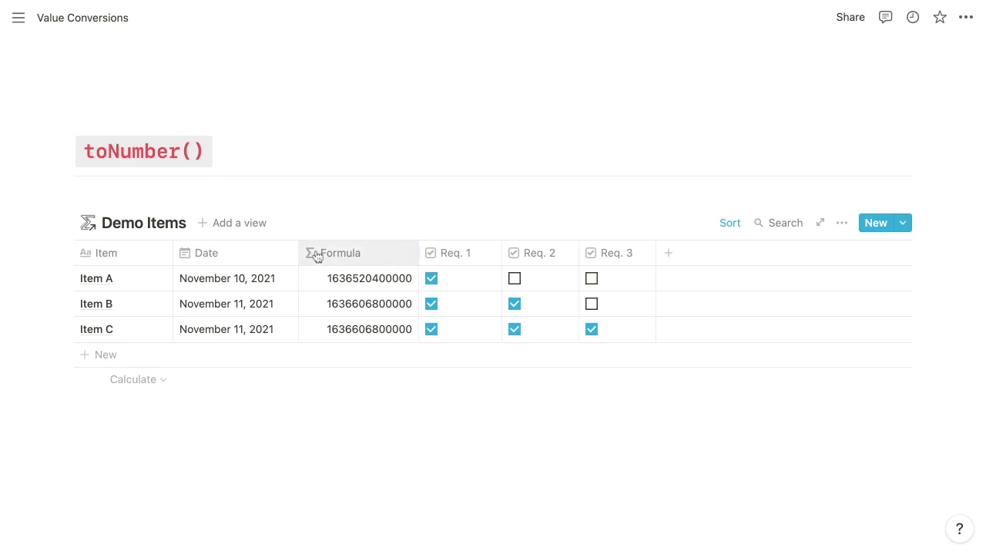
# Step: Hide the Date column of Demo Items and reopen the Formula for editing
pyautogui.click(254, 257)
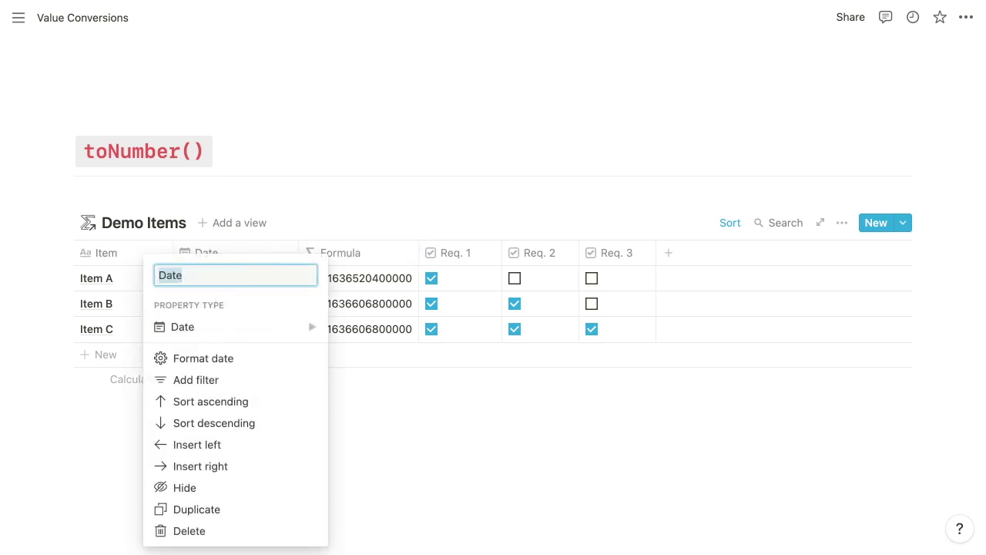
pyautogui.click(214, 491)
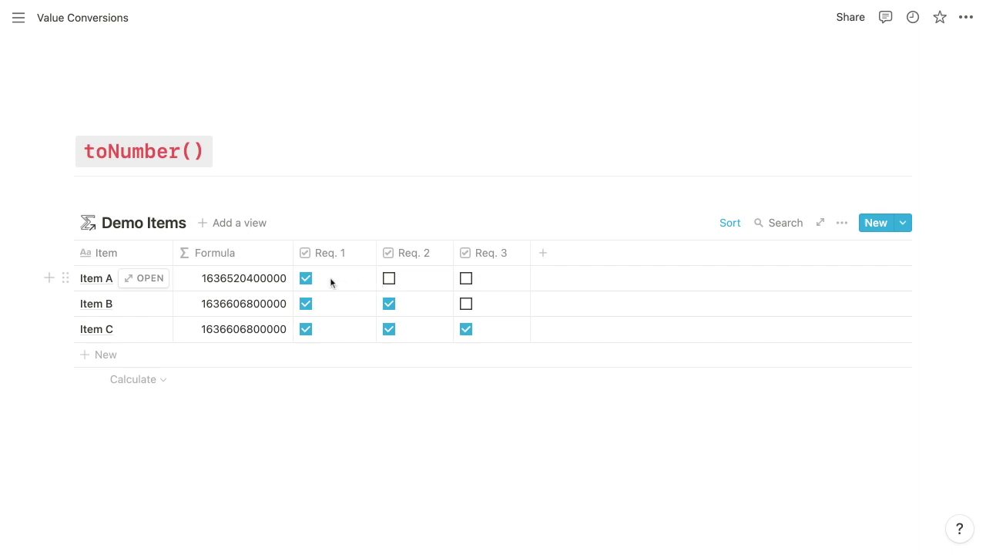
pyautogui.click(235, 276)
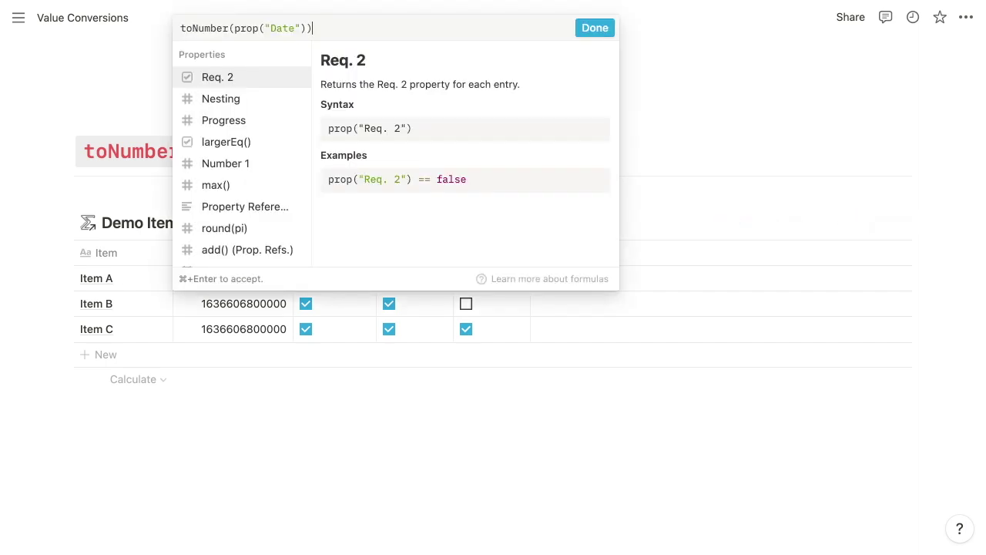
pyautogui.hotkey('shift', 'Left')
pyautogui.hotkey('shift', 'Left')
pyautogui.hotkey('shift', 'Left')
pyautogui.hotkey('shift', 'Left')
pyautogui.write('Req')
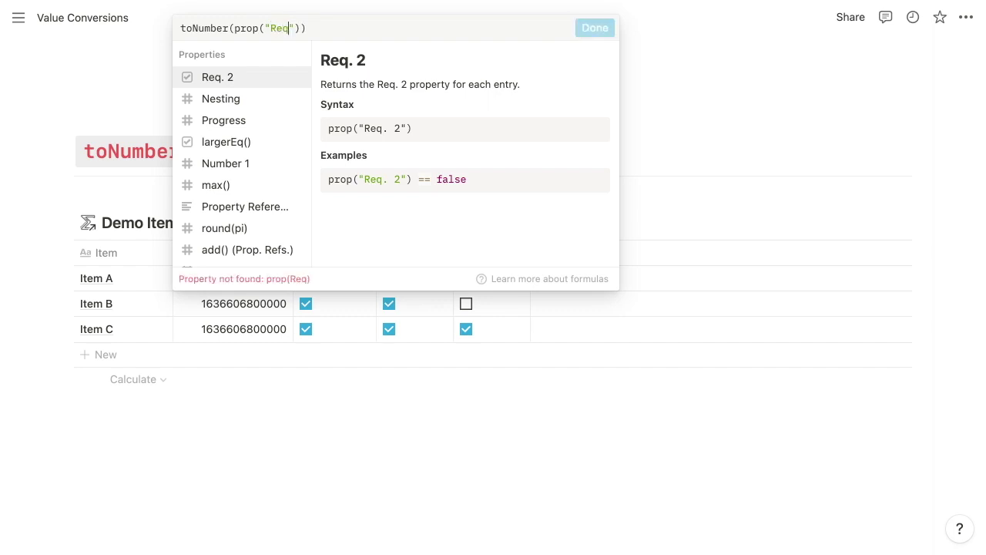
pyautogui.write('. 1')
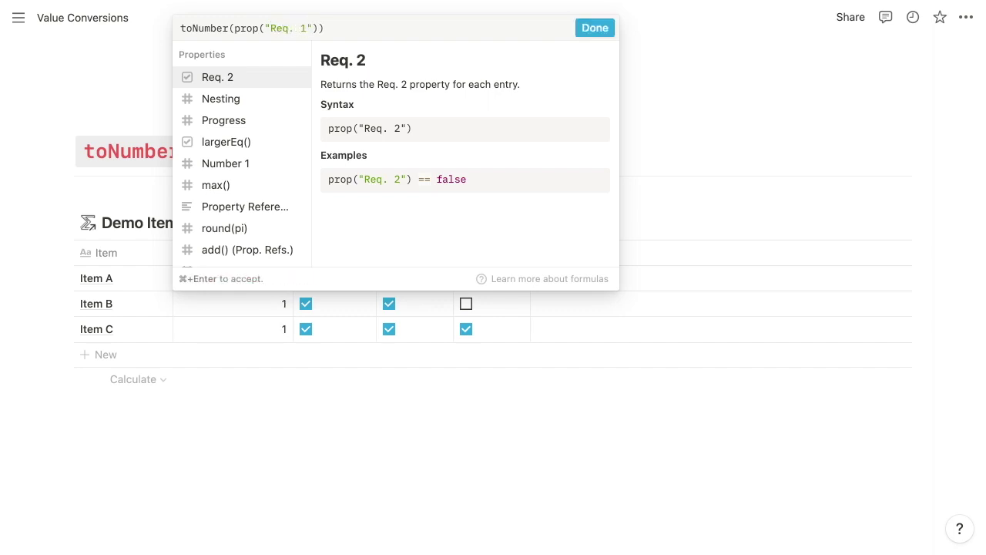
pyautogui.press('super+Return')
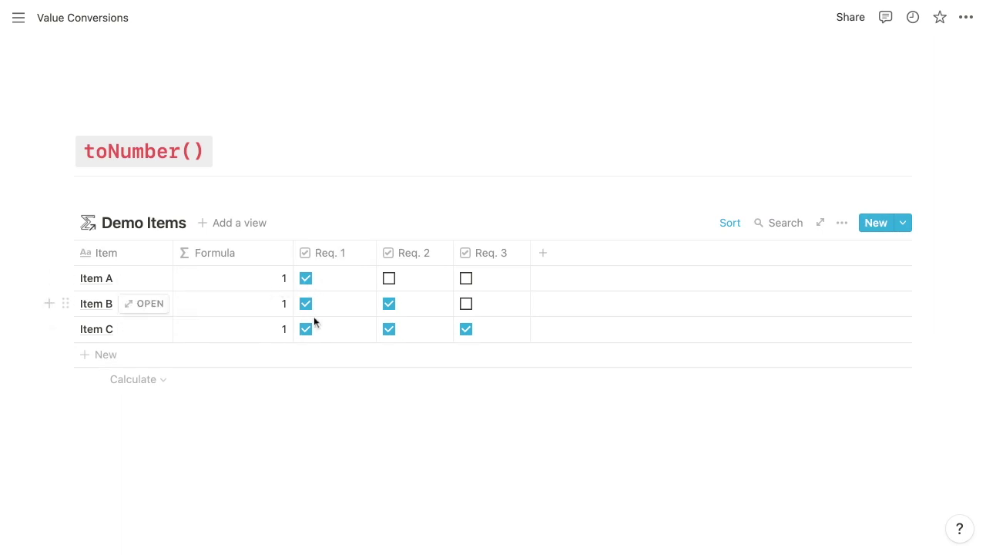
pyautogui.click(263, 278)
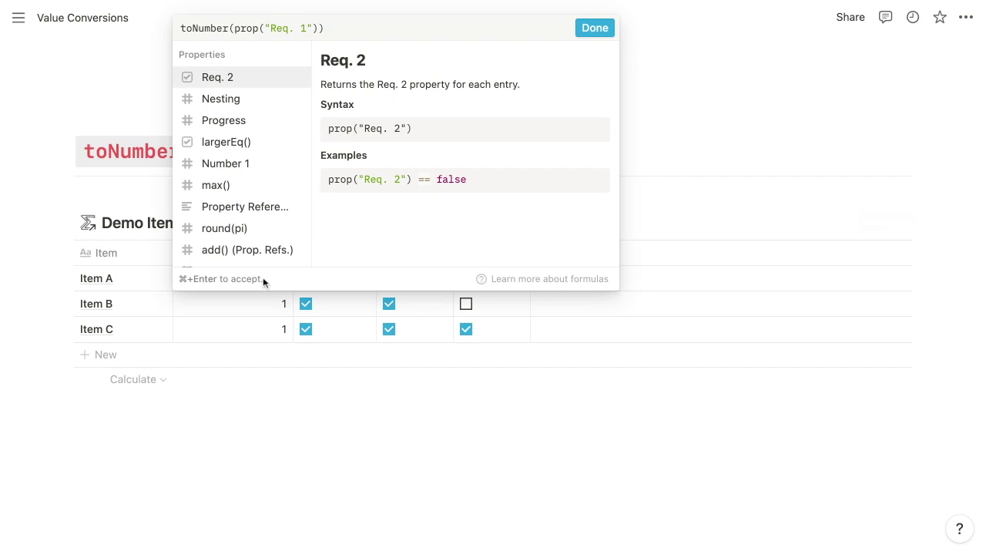
pyautogui.press('super+a')
pyautogui.press('super+c')
pyautogui.press('Right')
pyautogui.write('+')
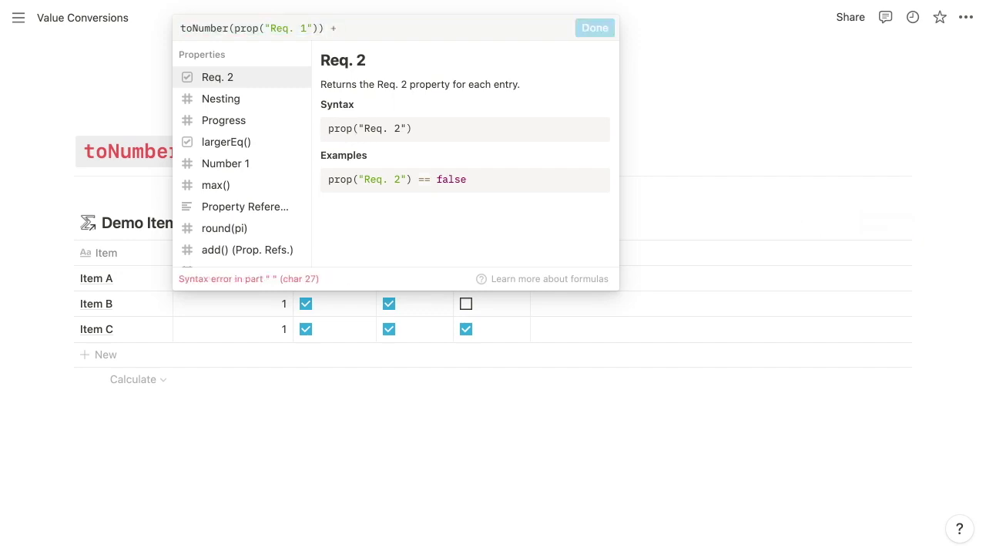
pyautogui.press('super+v')
pyautogui.hotkey('shift', 'Left')
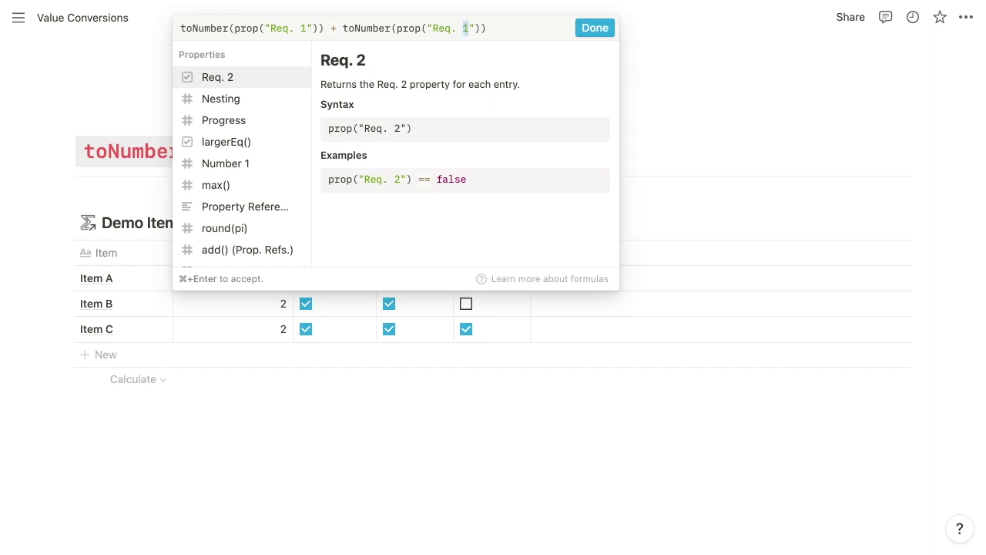
pyautogui.write('2')
pyautogui.press('super+Return')
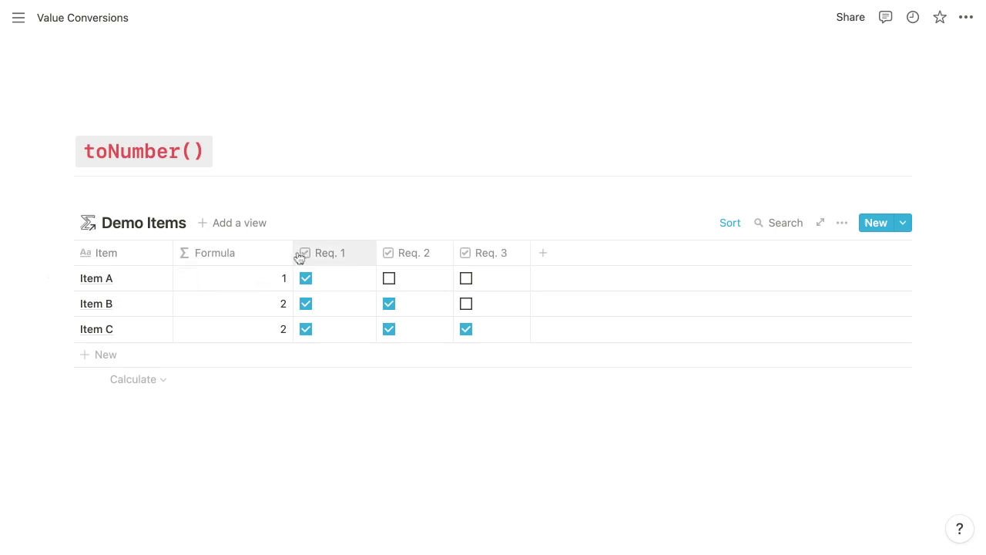
pyautogui.moveTo(293, 253); pyautogui.dragTo(249, 253)
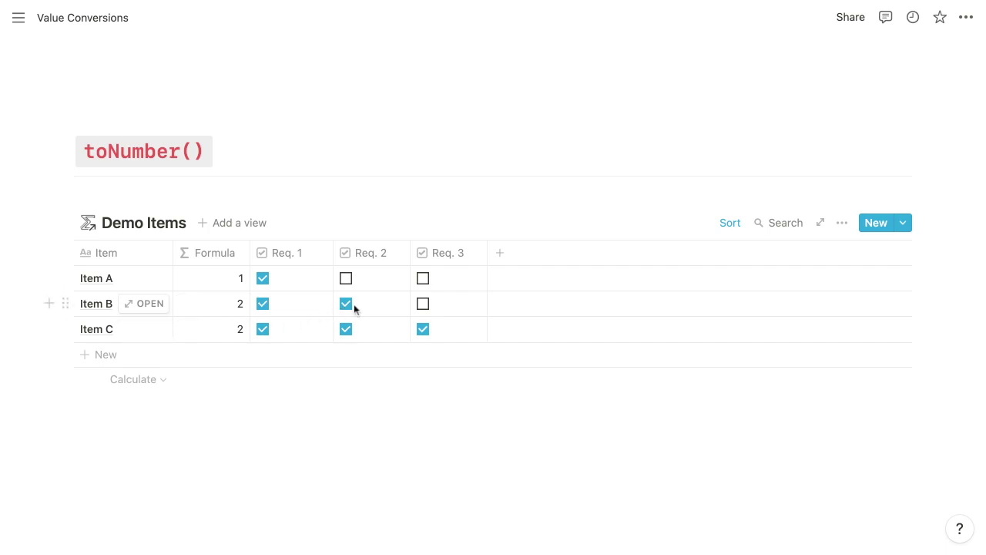
pyautogui.click(235, 305)
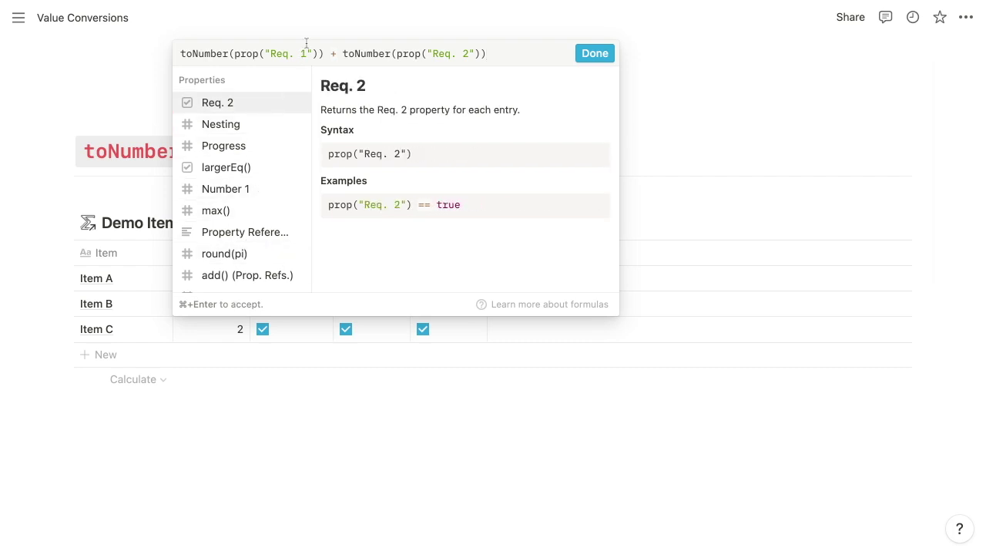
pyautogui.keyDown('shift'); pyautogui.click(331, 53); pyautogui.keyUp('shift')
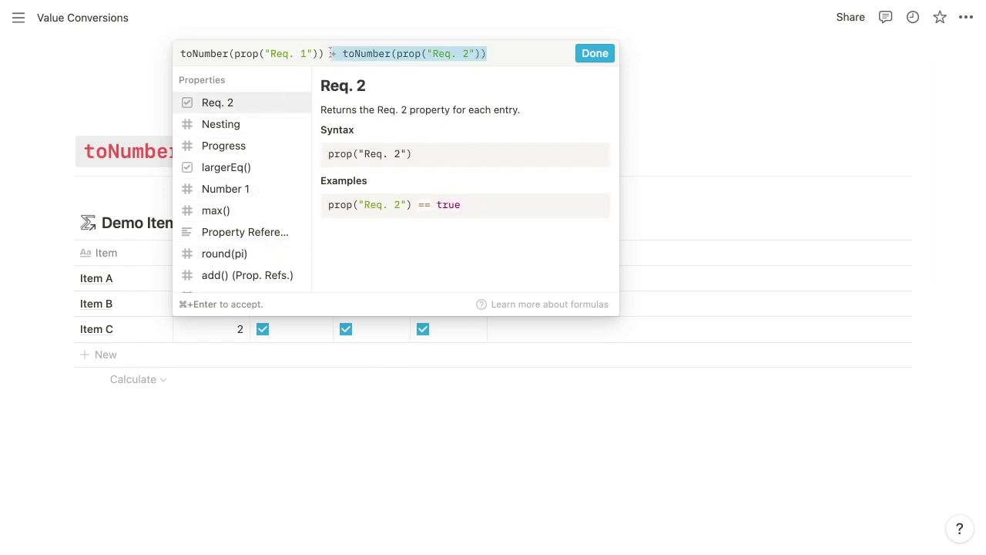
pyautogui.press('super+c')
pyautogui.press('Right')
pyautogui.press('super+v')
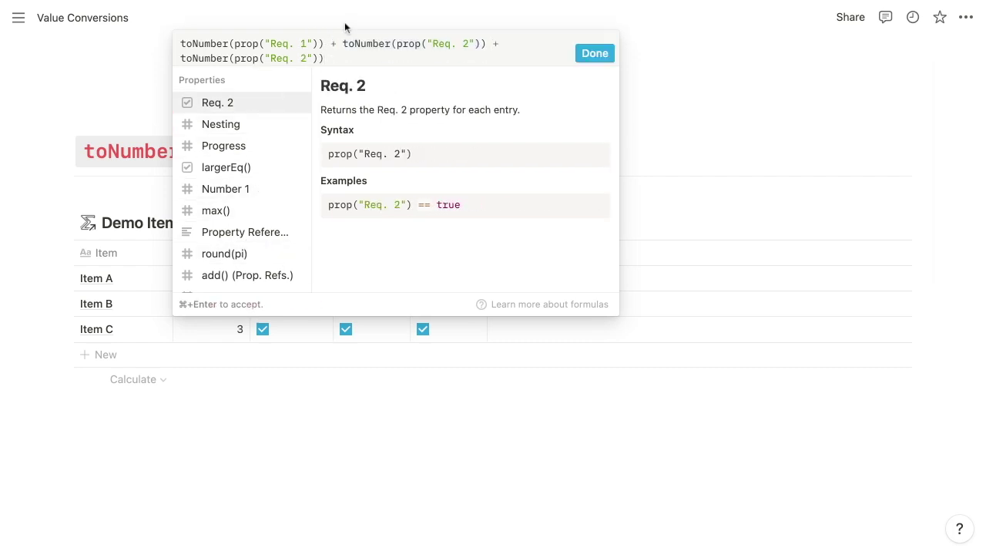
pyautogui.doubleClick(303, 59)
pyautogui.write('3')
pyautogui.press('super+Return')
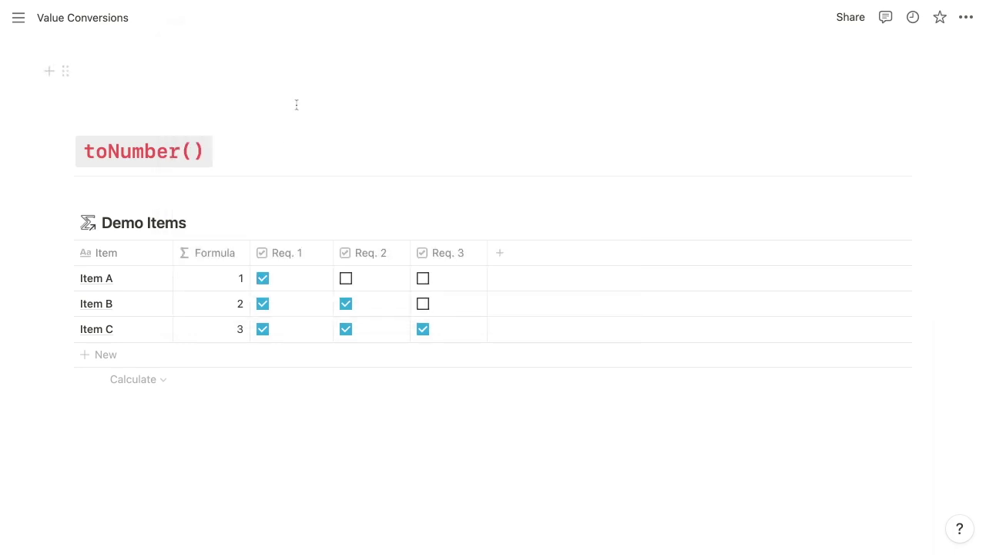
pyautogui.click(235, 281)
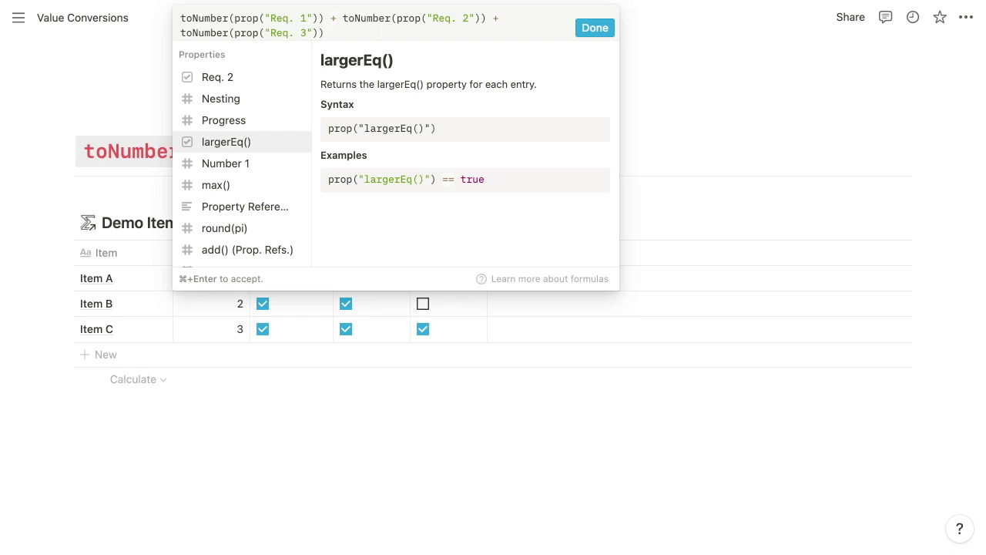
pyautogui.press('Escape')
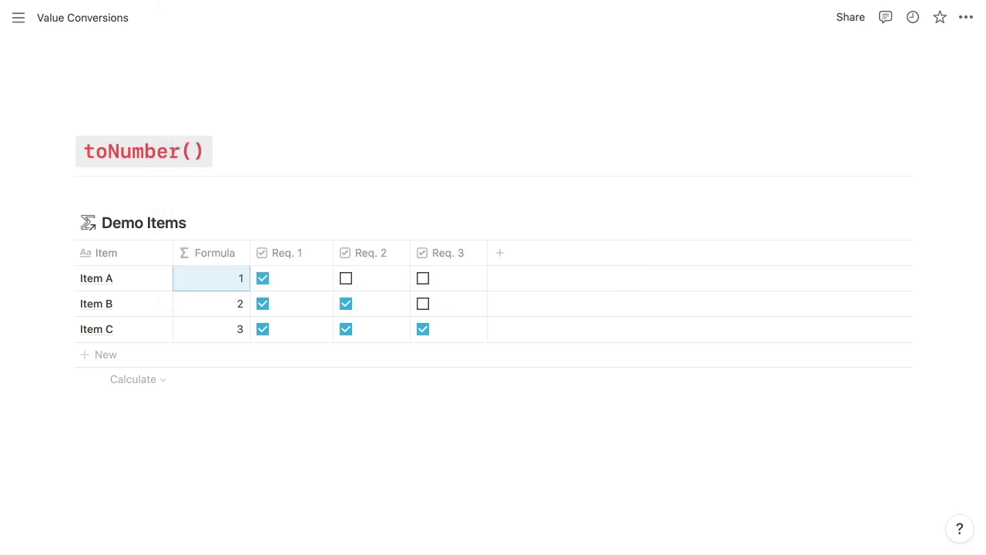
pyautogui.press('Escape')
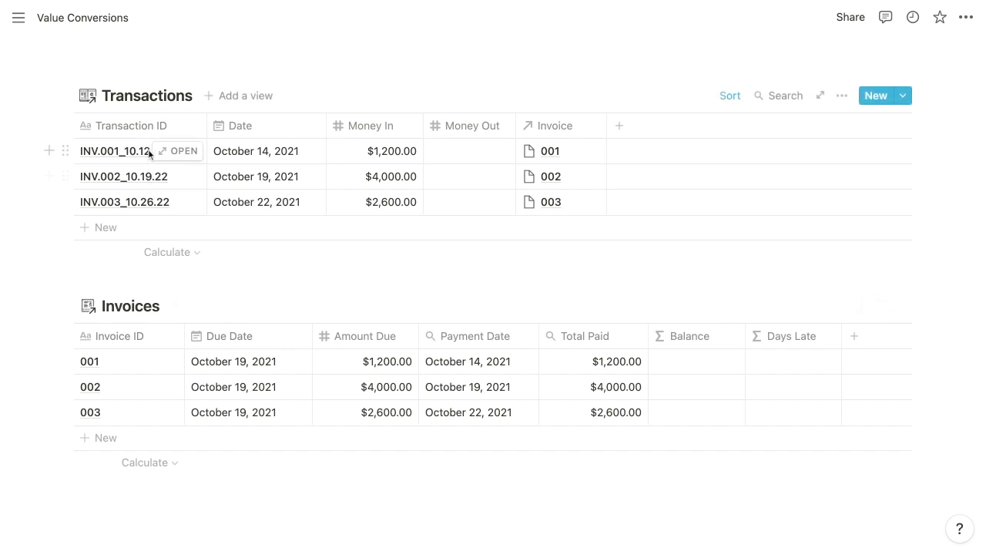
# Step: Bring the Transactions and Invoices tables into view and open invoice 001's Payment Date rollup
pyautogui.moveTo(147, 152)
pyautogui.moveTo(136, 389)
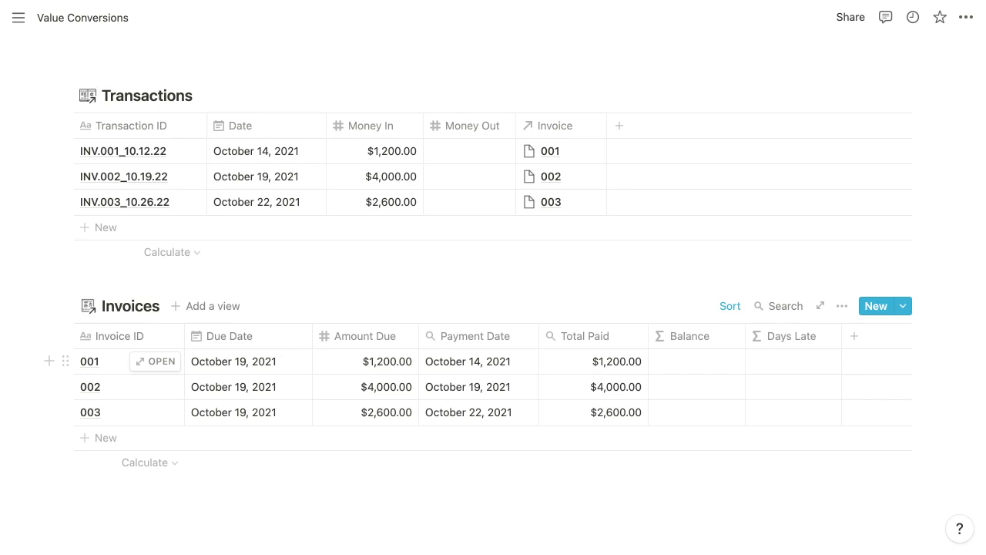
pyautogui.click(495, 369)
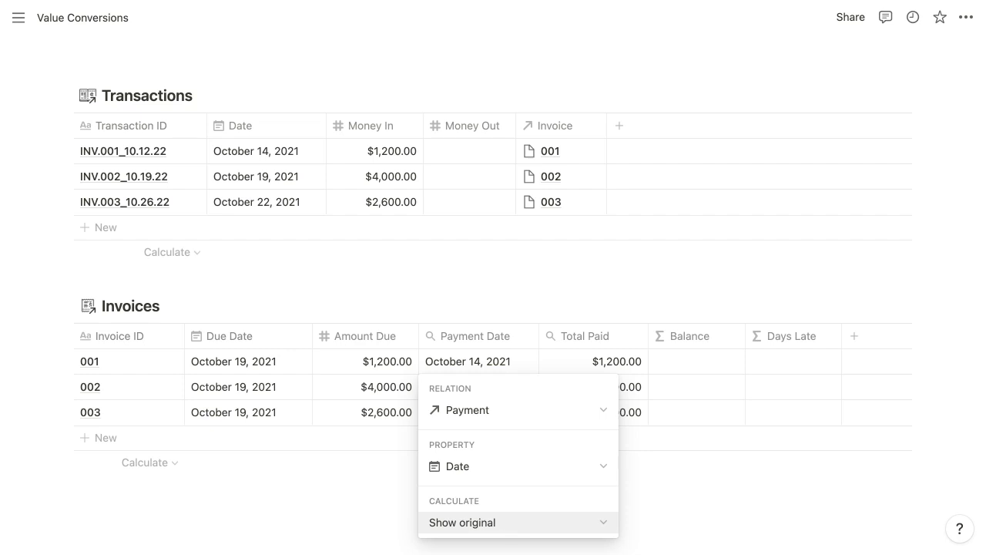
# Step: Close the Payment Date rollup settings without changing anything
pyautogui.click(383, 390)
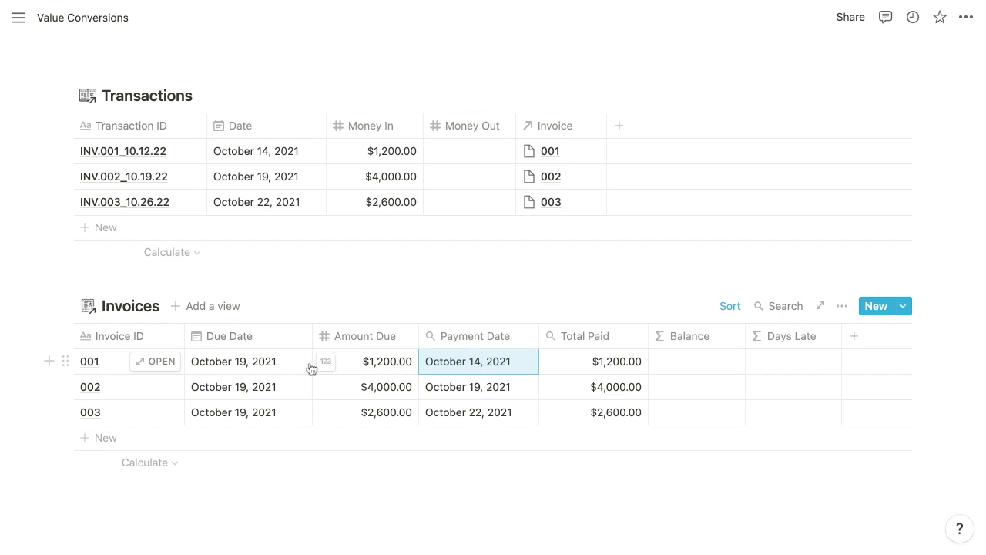
# Step: Write dateBetween(prop("Payment Date"), prop("Due Date"), "days") for Days Late, select it, and discard it
pyautogui.click(776, 359)
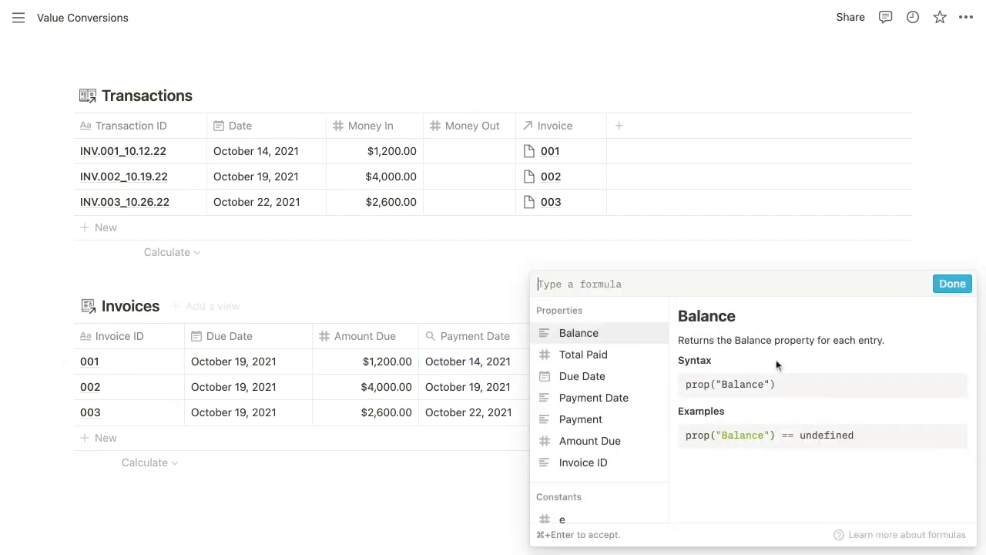
pyautogui.write('d')
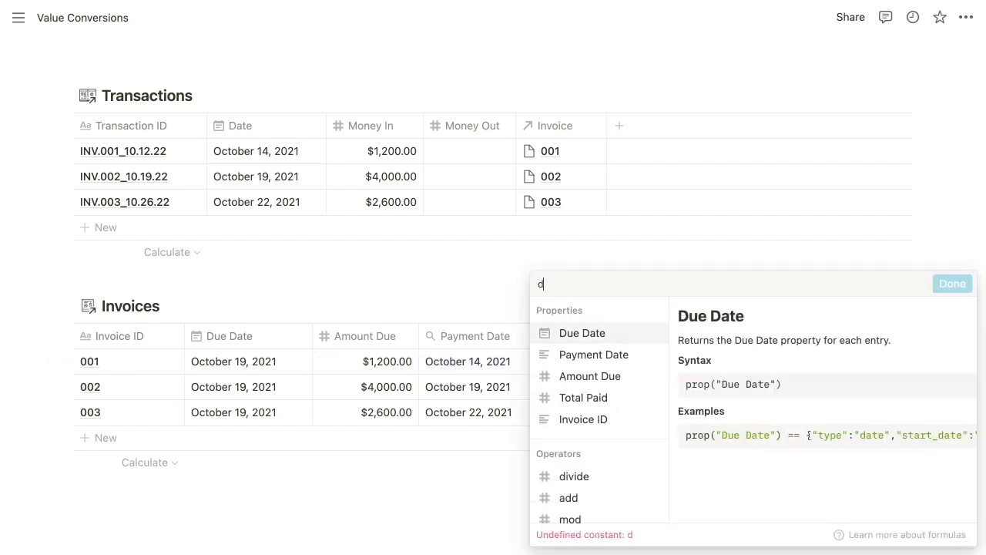
pyautogui.write('ateBetween')
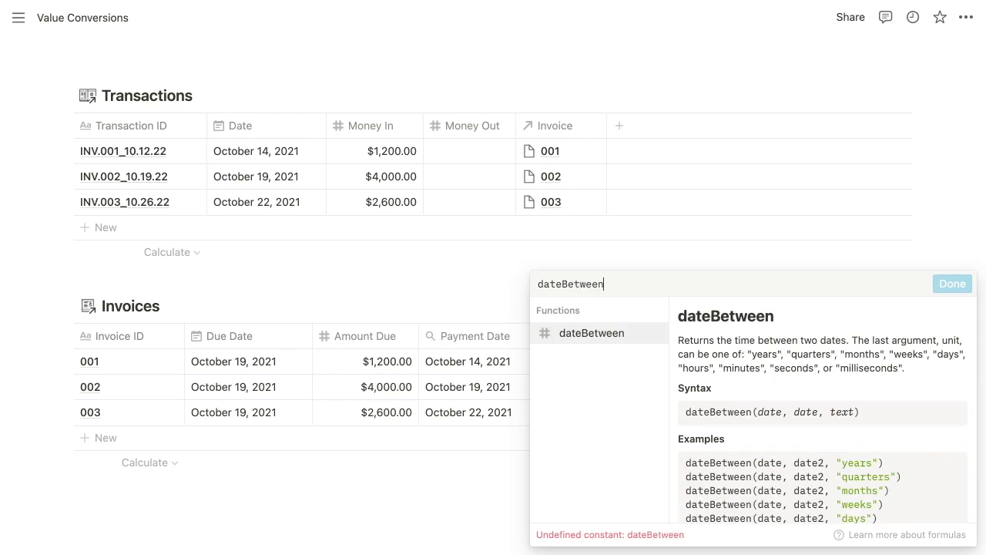
pyautogui.write('(prop(')
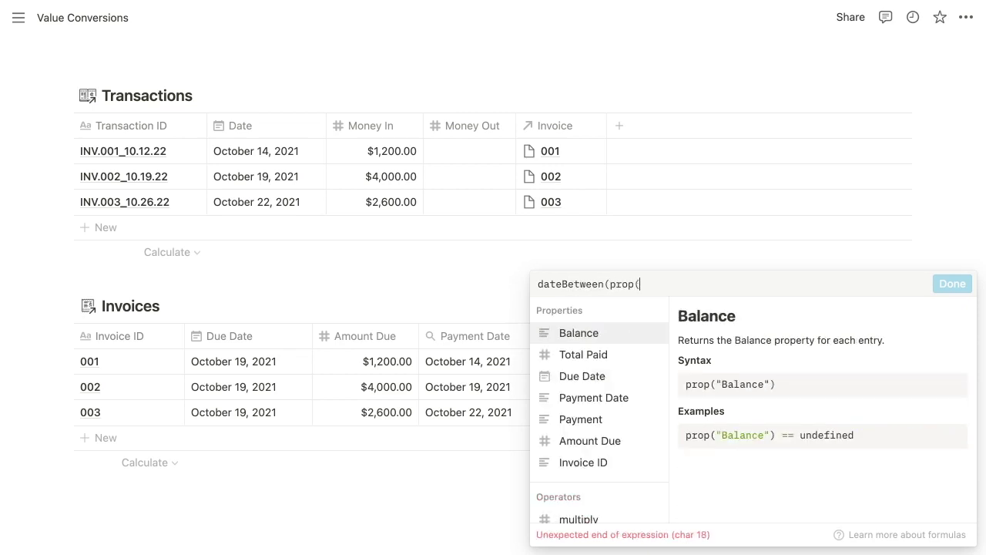
pyautogui.write('"Paymen')
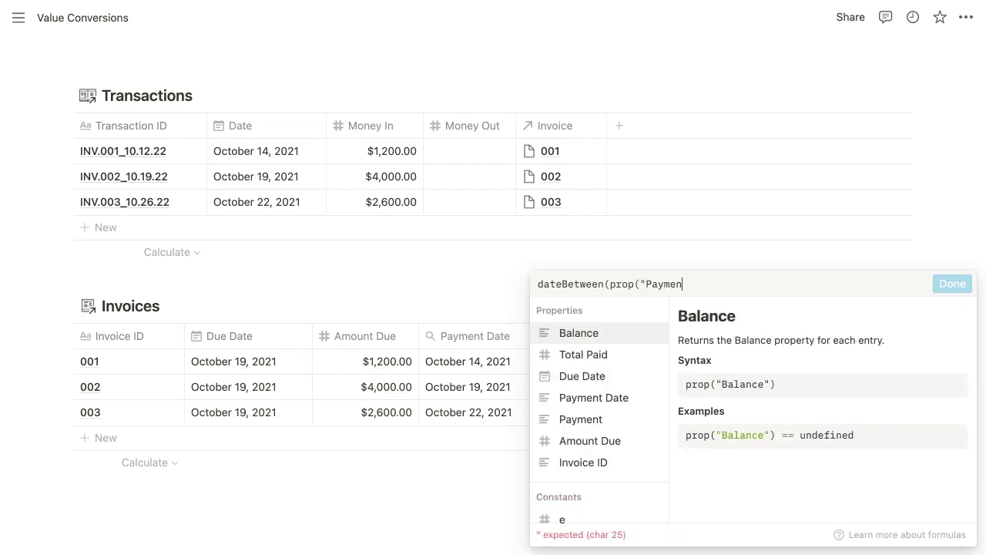
pyautogui.write('t Date"),')
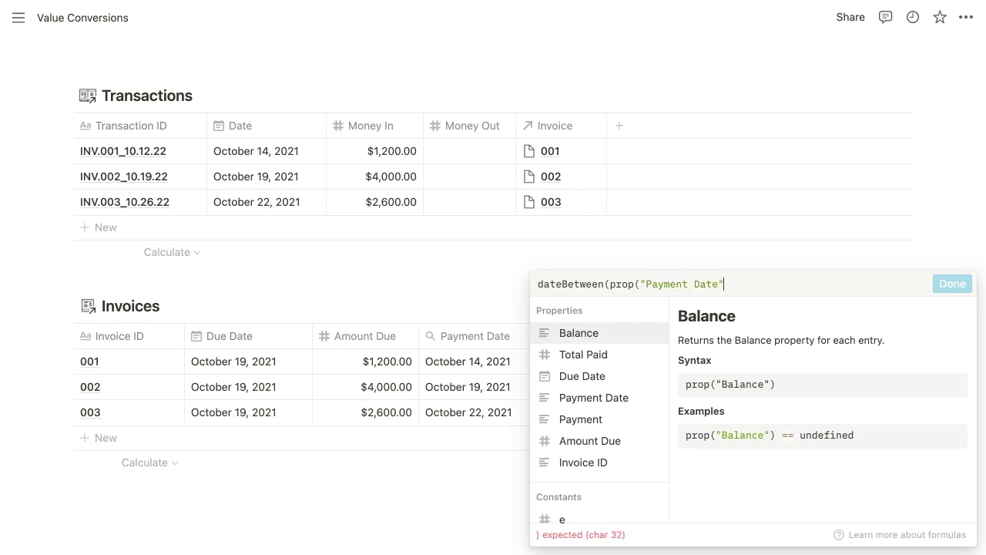
pyautogui.write(' prop("Due')
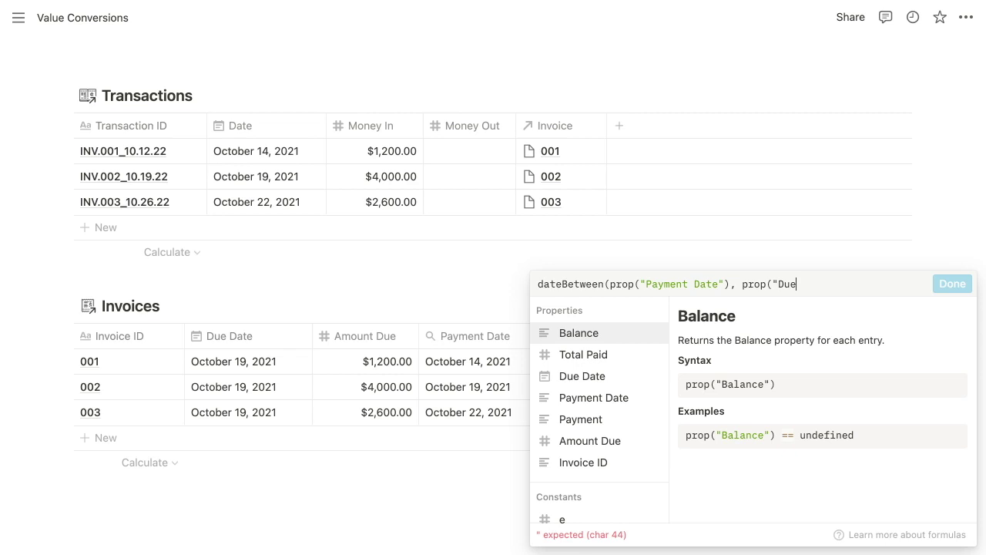
pyautogui.write(' Date"), ')
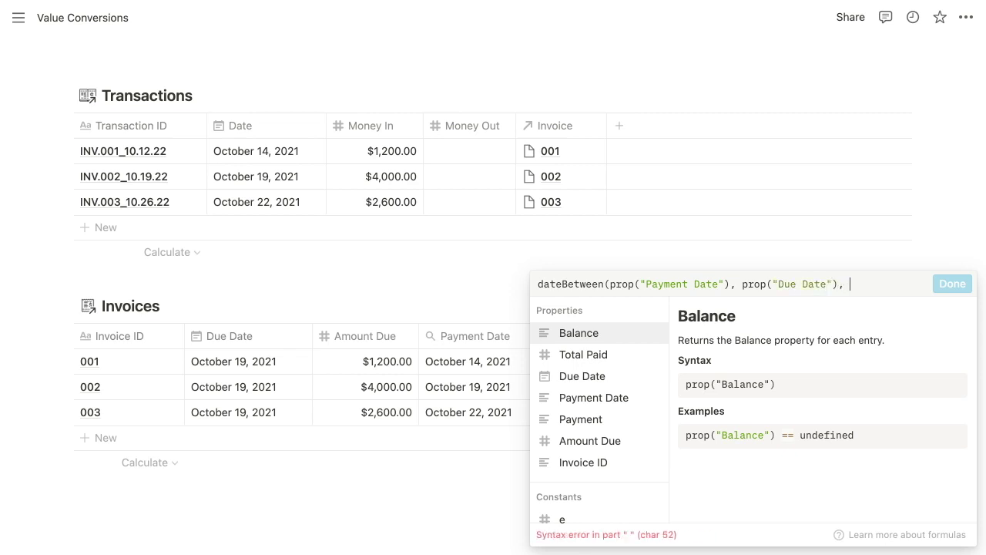
pyautogui.write('"days"')
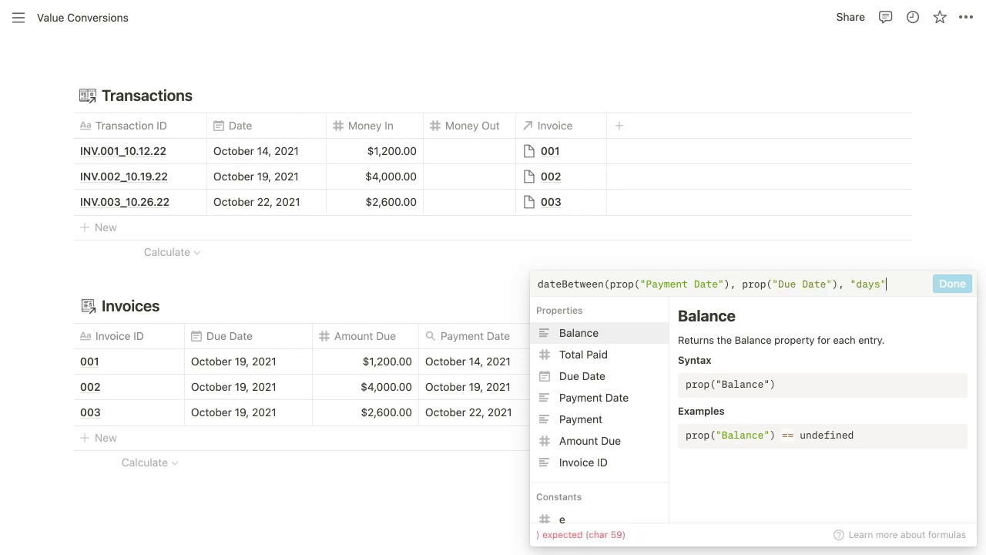
pyautogui.write(')')
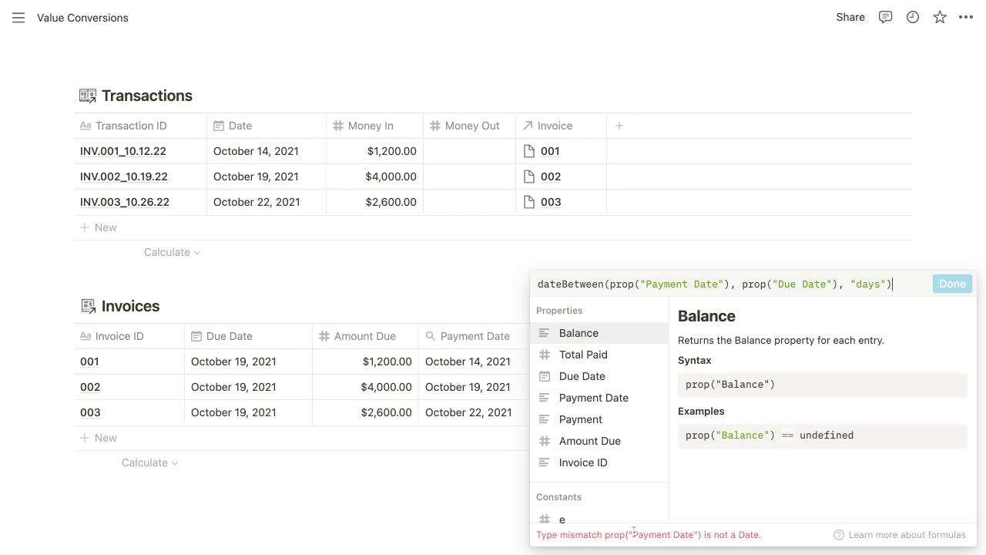
pyautogui.hotkey('ctrl', 'a')
pyautogui.press('super+c')
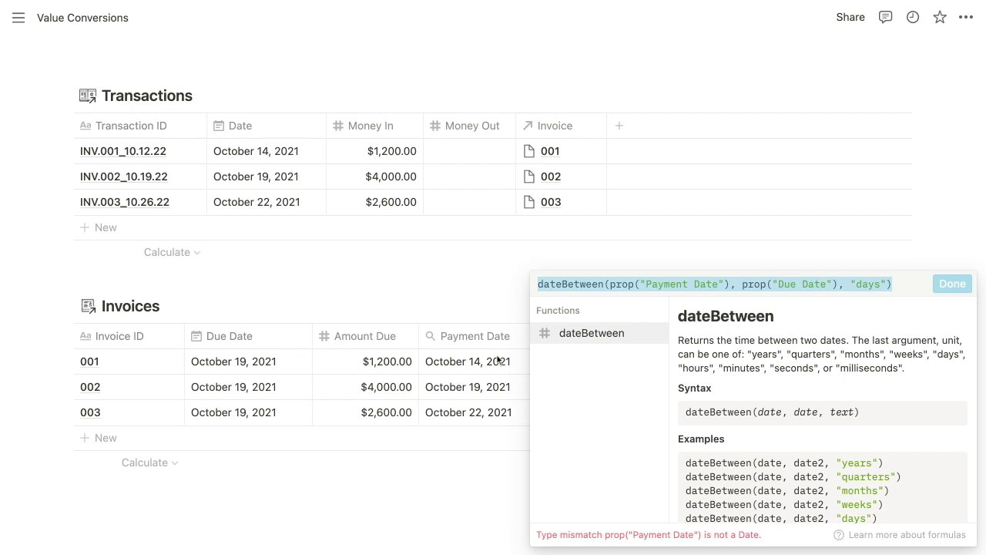
pyautogui.click(476, 367)
# Step: Set the Payment Date rollup to calculate the Latest date
pyautogui.click(481, 361)
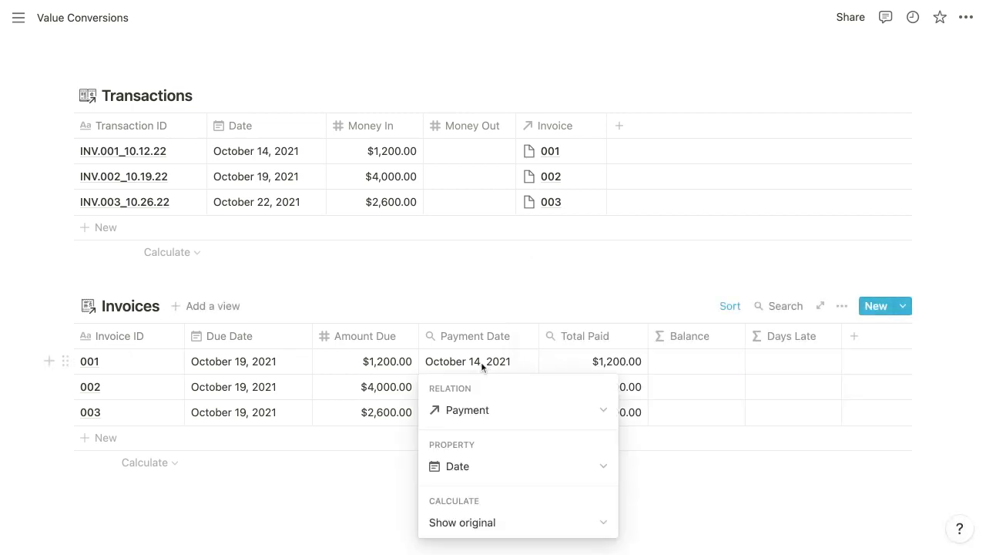
pyautogui.click(466, 524)
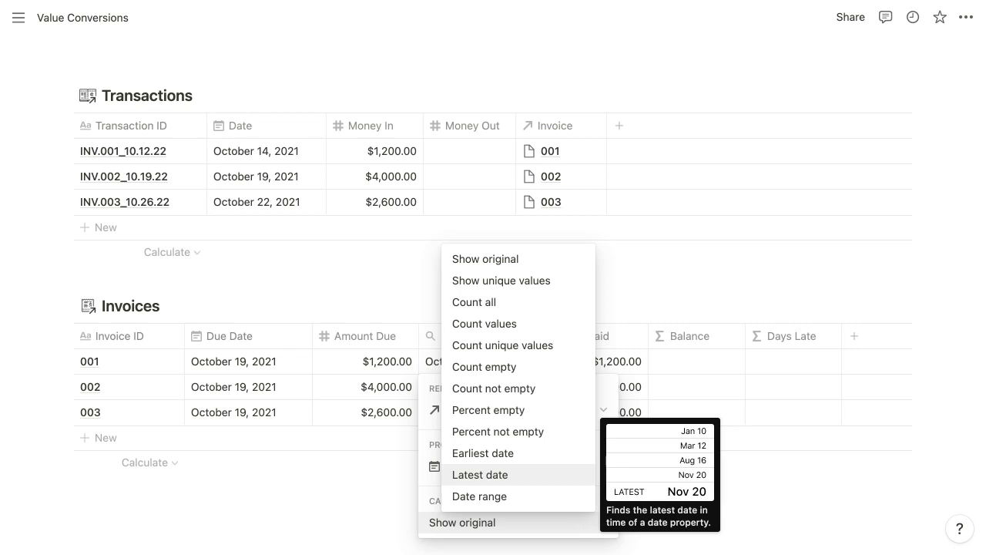
pyautogui.click(479, 475)
pyautogui.click(374, 387)
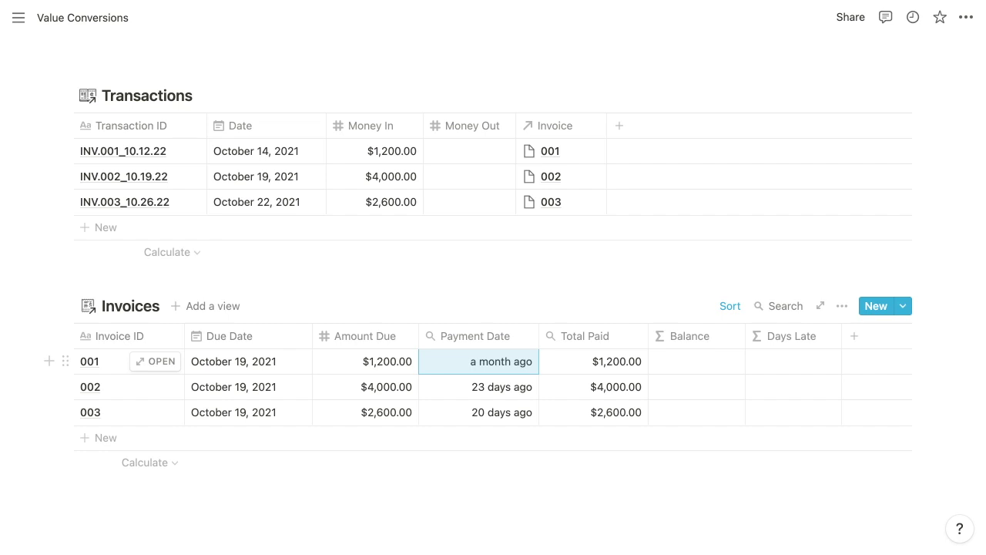
# Step: Paste the dateBetween formula into Days Late, counting days from Due Date to Payment Date
pyautogui.click(800, 360)
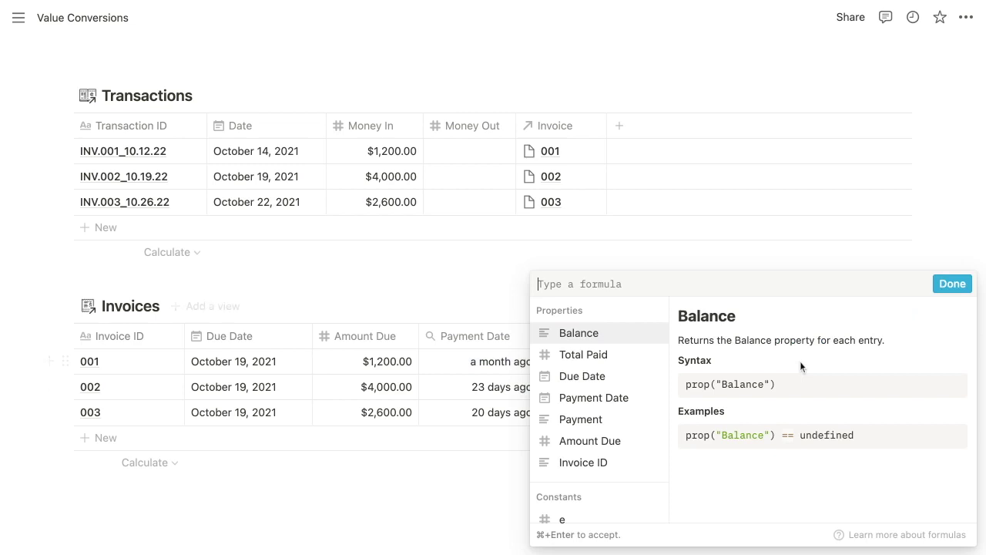
pyautogui.press('super+v')
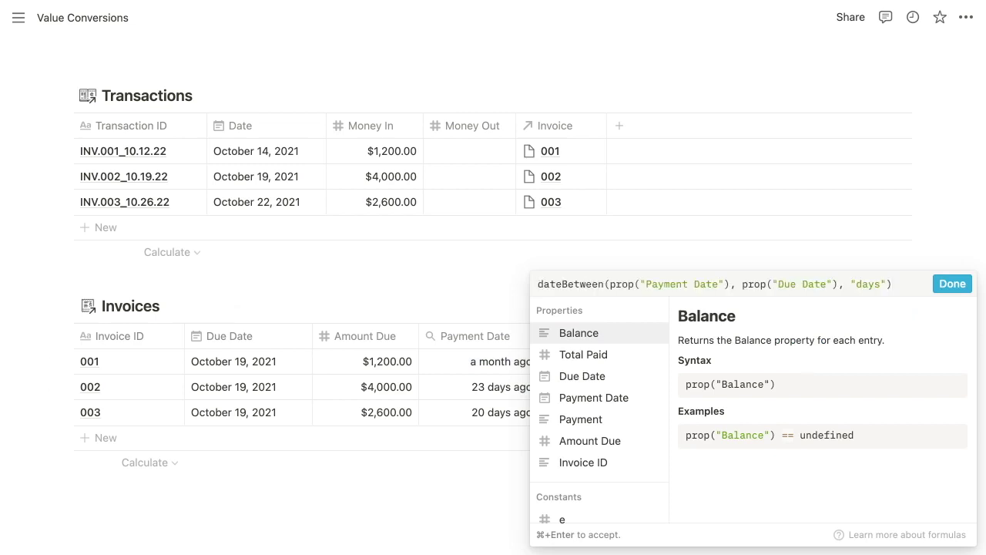
pyautogui.press('super+Return')
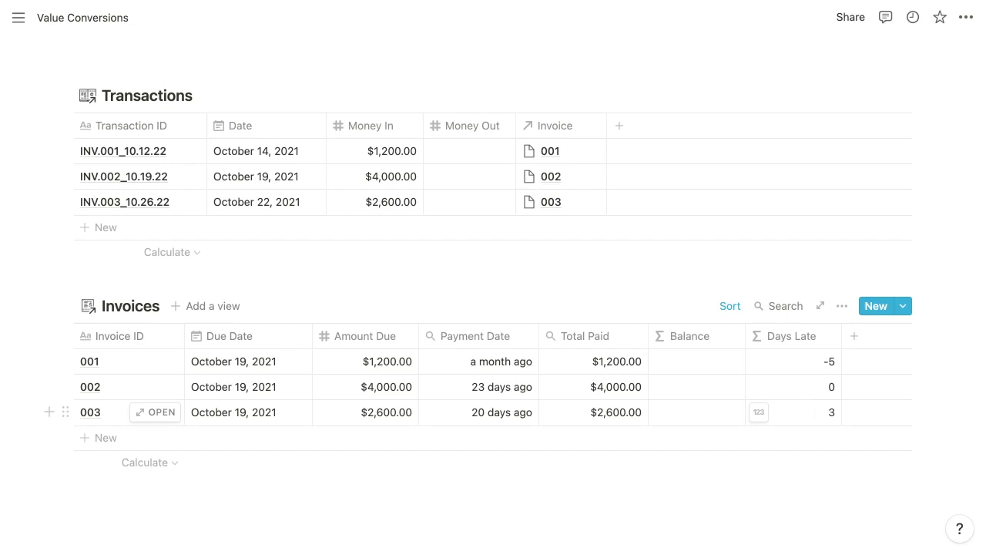
# Step: Check the Total Paid rollup, then give Balance the formula prop("Amount Due") - prop("Total Paid")
pyautogui.click(587, 362)
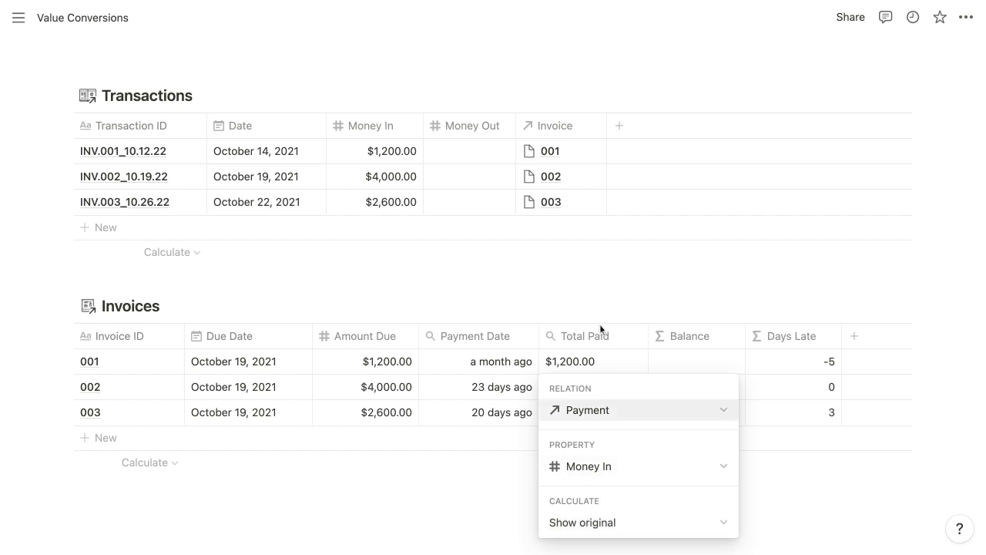
pyautogui.press('Escape')
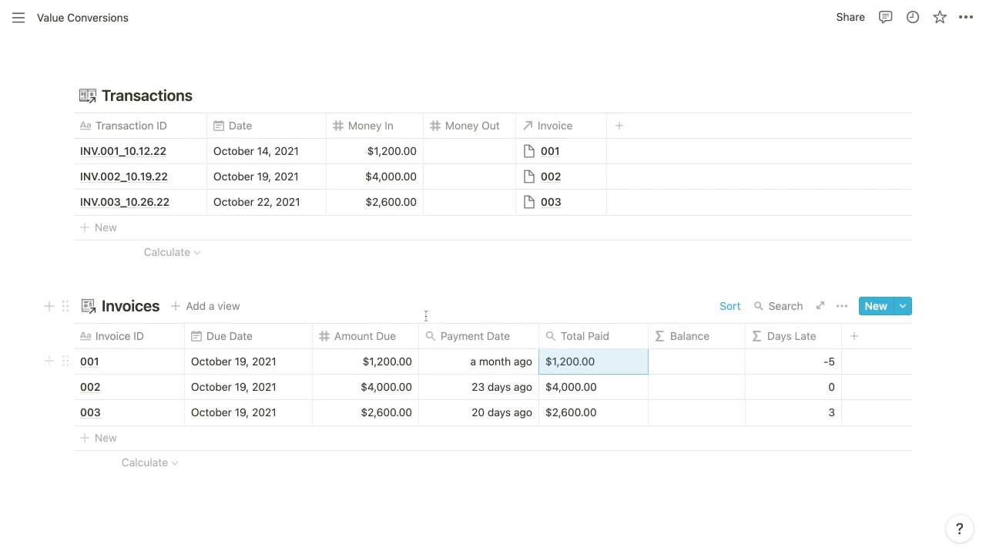
pyautogui.click(698, 366)
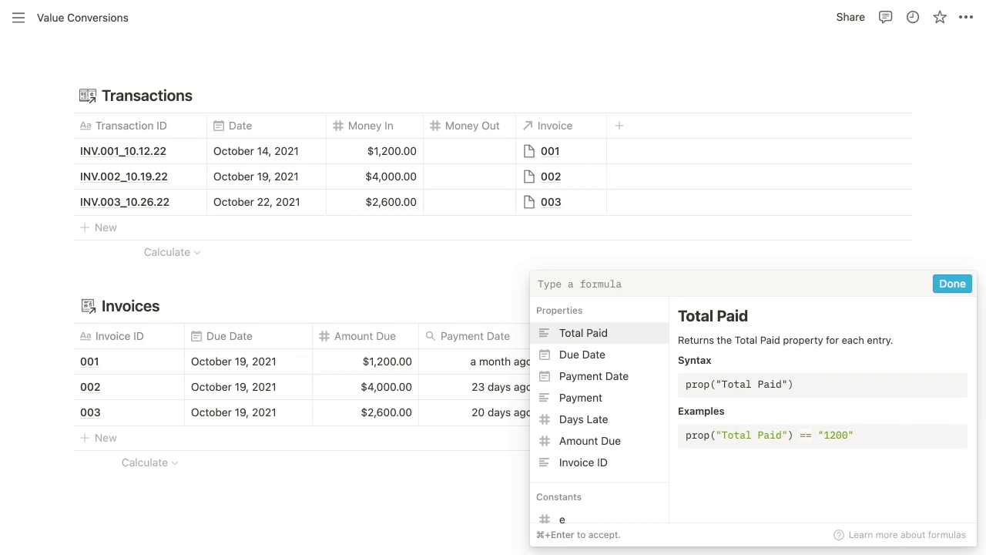
pyautogui.write('prop("')
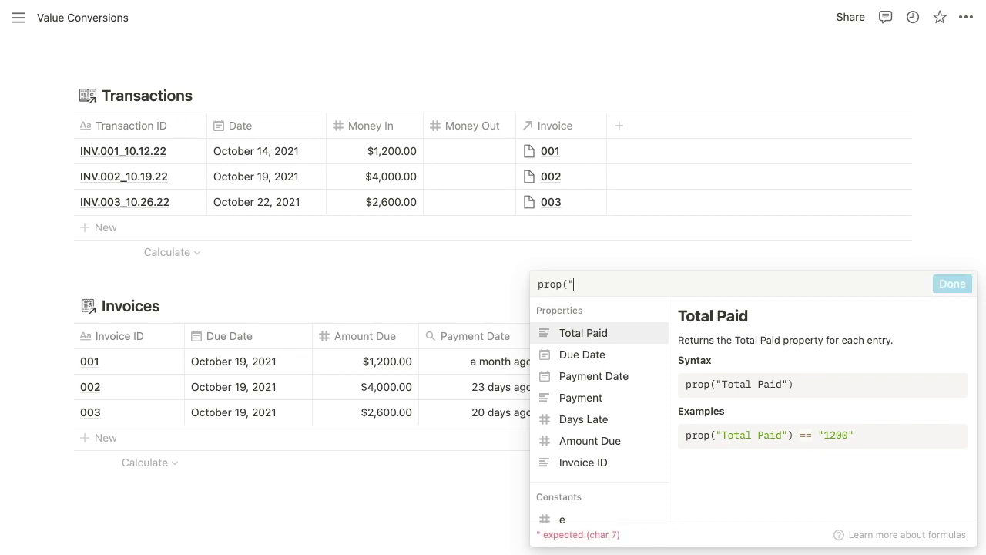
pyautogui.write('Amount Due"')
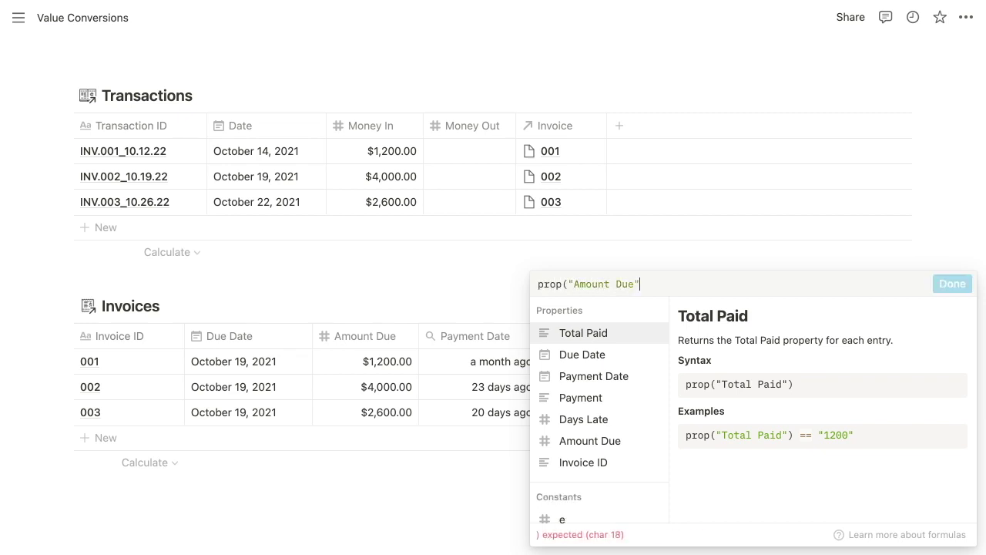
pyautogui.write(') - ')
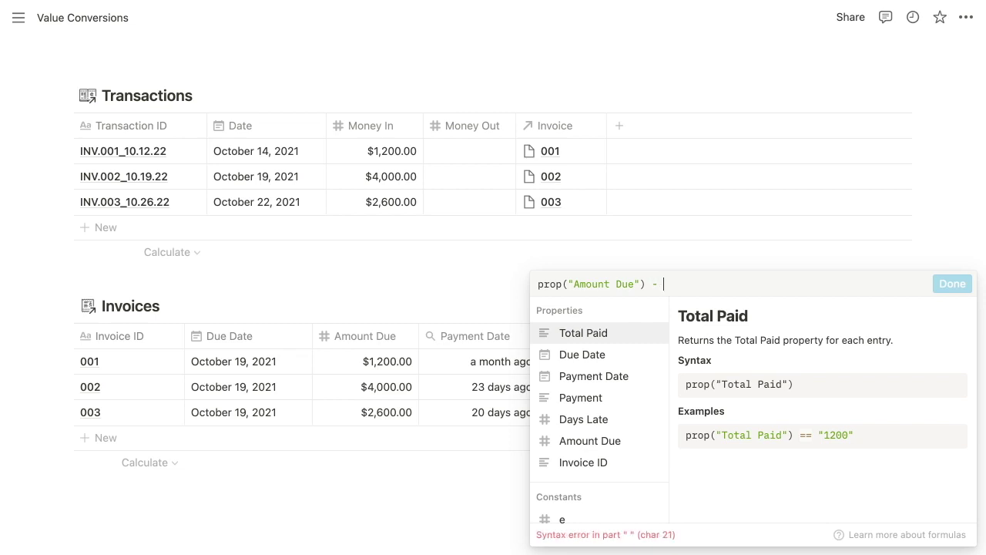
pyautogui.write('prop')
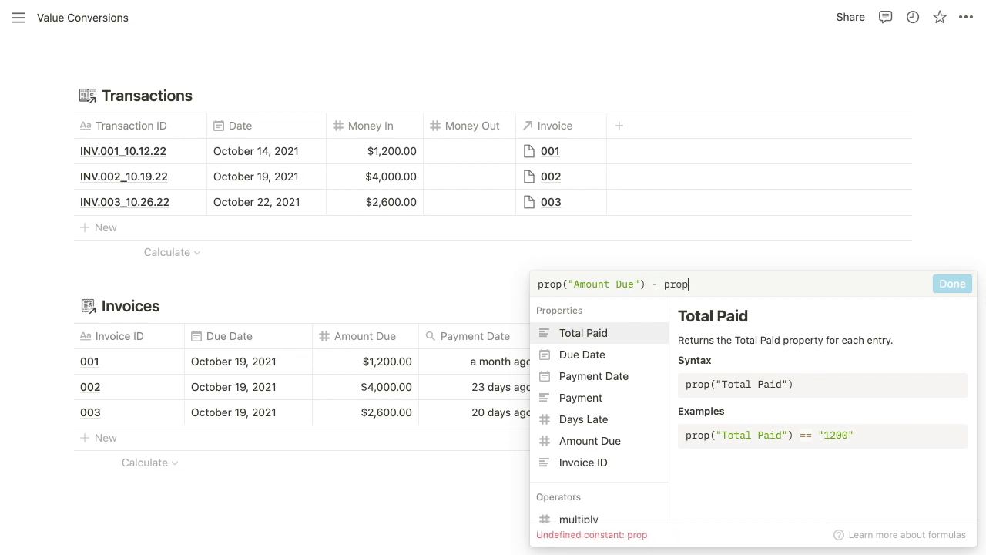
pyautogui.write('("Total Pa')
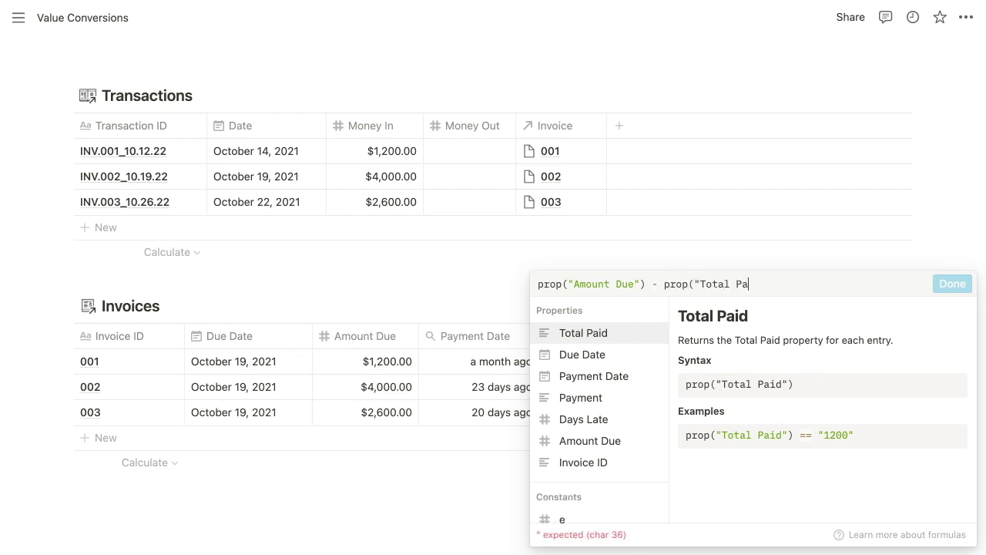
pyautogui.write('id")')
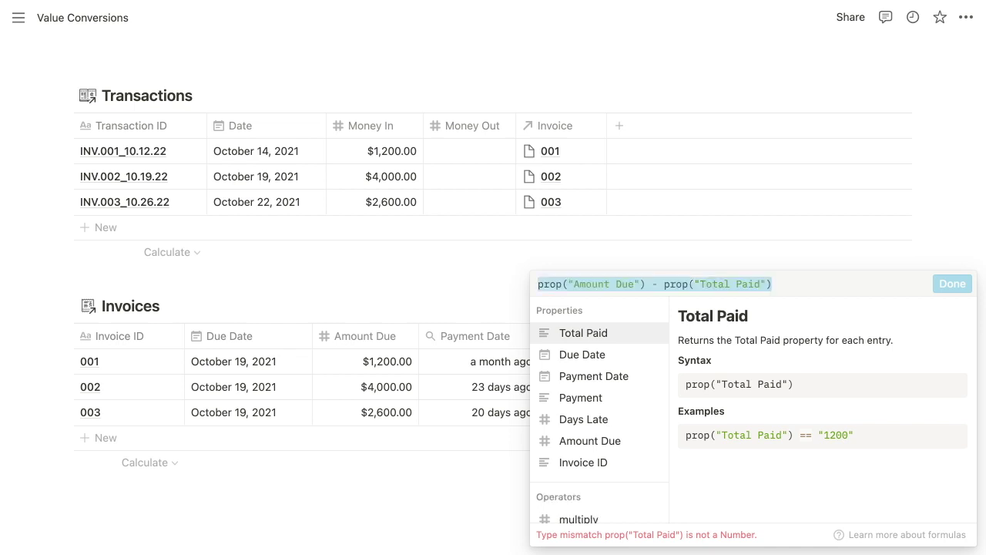
pyautogui.press('Return')
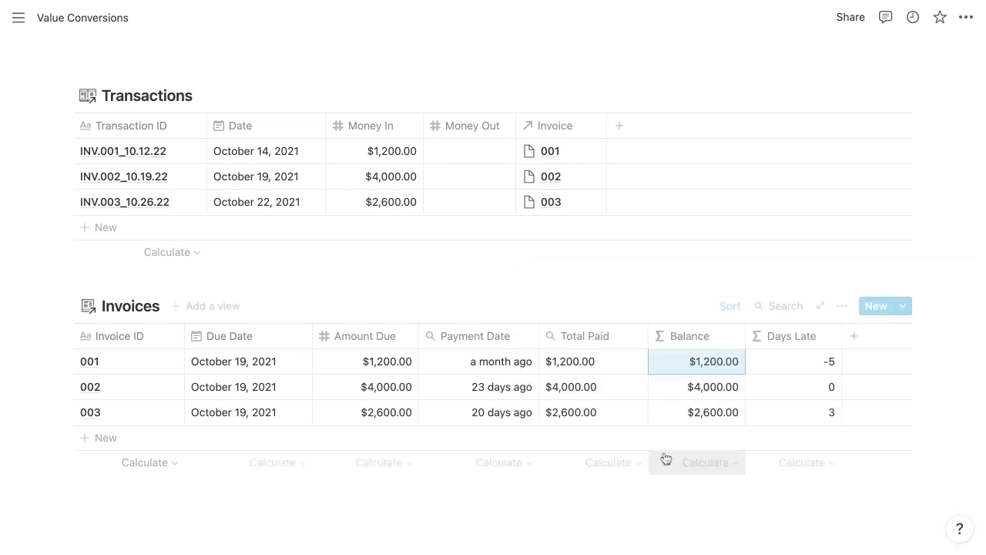
# Step: Set the Total Paid rollup to calculate the Sum of payments
pyautogui.click(587, 363)
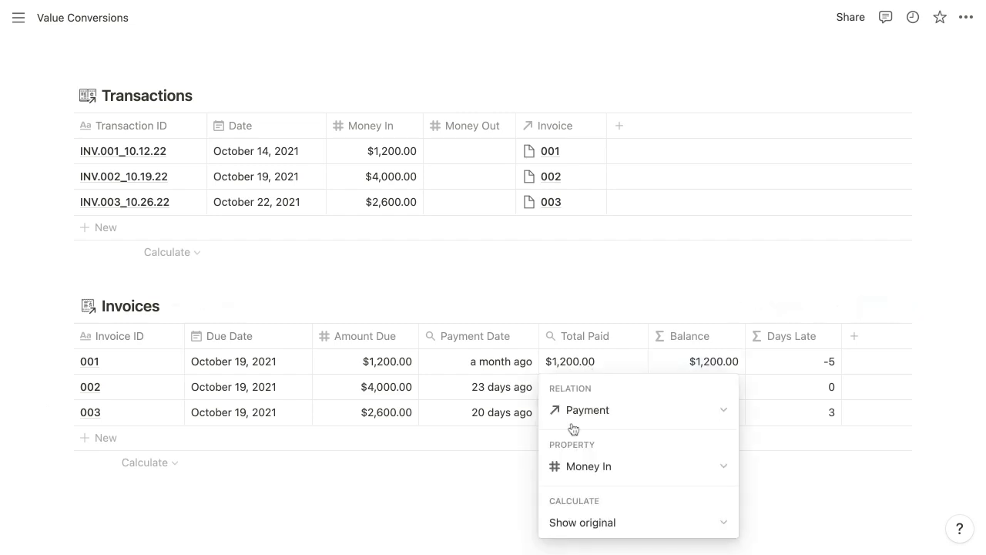
pyautogui.click(576, 523)
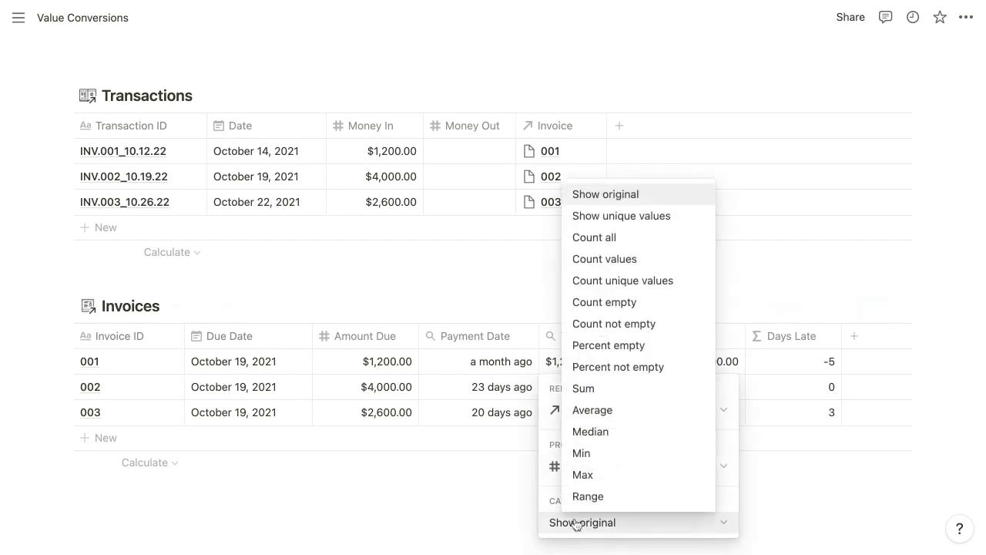
pyautogui.click(616, 397)
pyautogui.press('Escape')
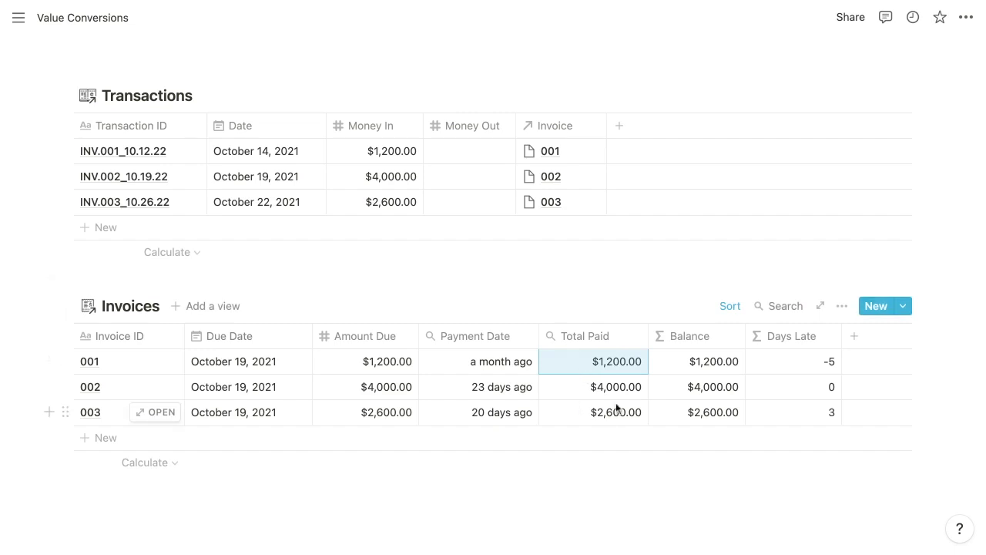
# Step: Append the Total Paid subtraction to the Balance formula after Amount Due
pyautogui.click(702, 362)
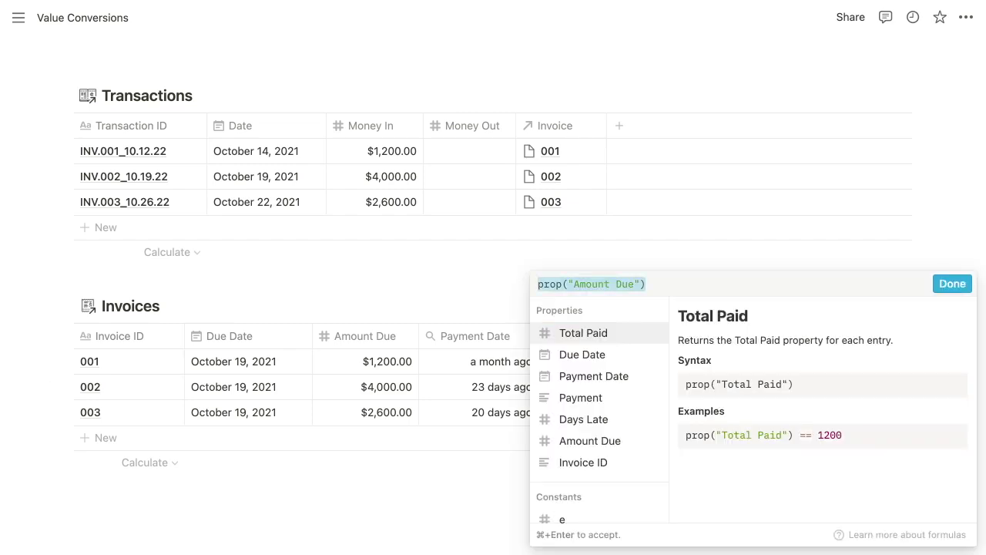
pyautogui.press('Right')
pyautogui.write('- prop("Total Paid")')
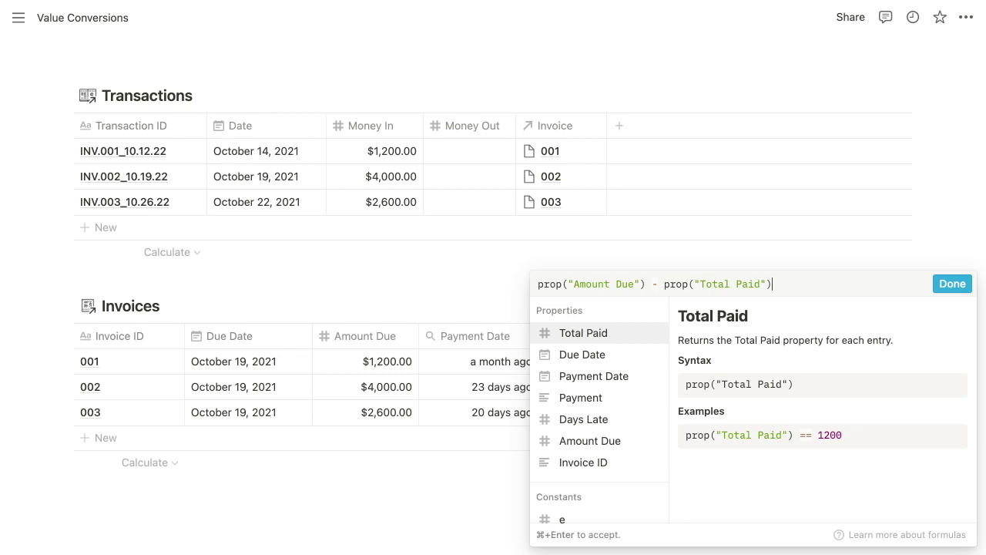
pyautogui.press('super+Return')
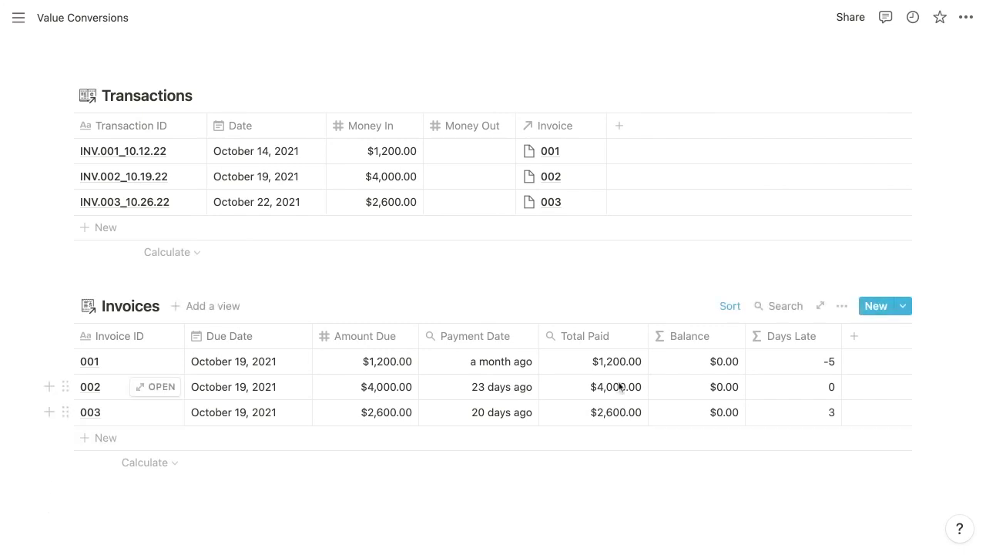
# Step: Set the Total Paid rollup to Show unique values
pyautogui.click(599, 362)
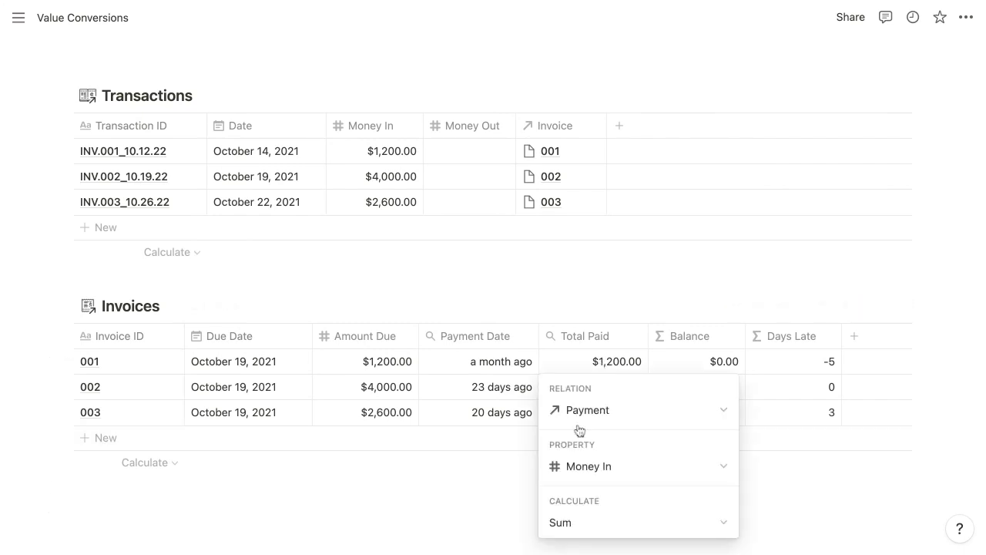
pyautogui.click(567, 532)
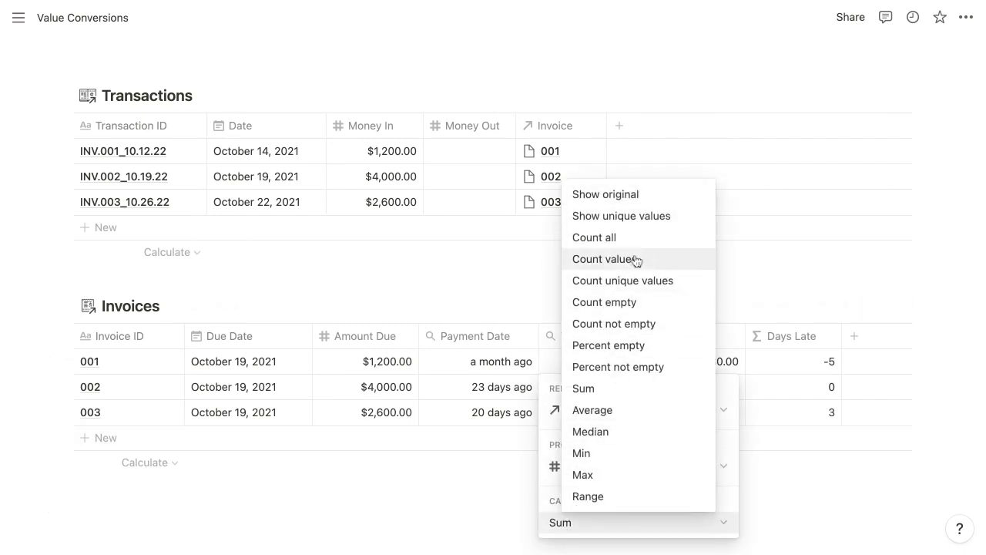
pyautogui.click(636, 223)
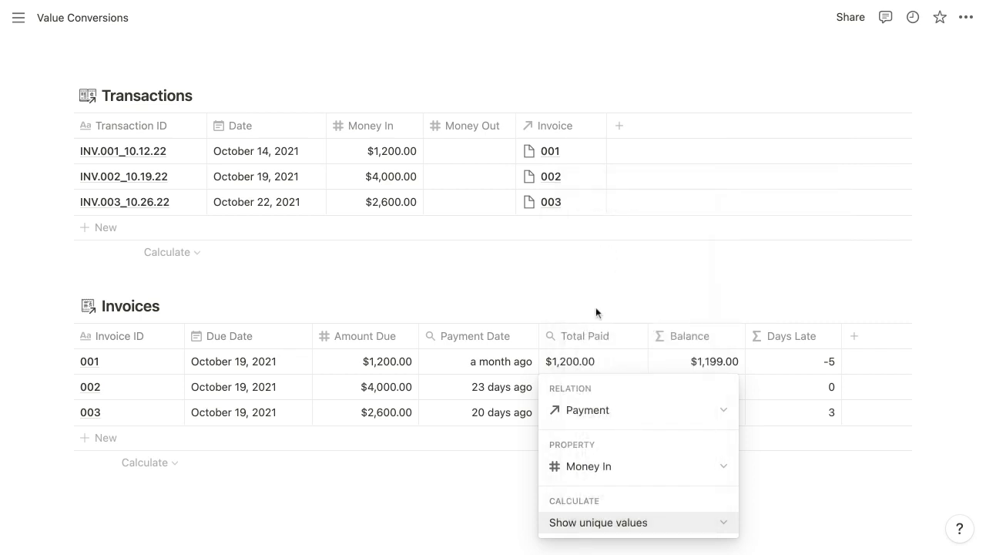
pyautogui.press('Escape')
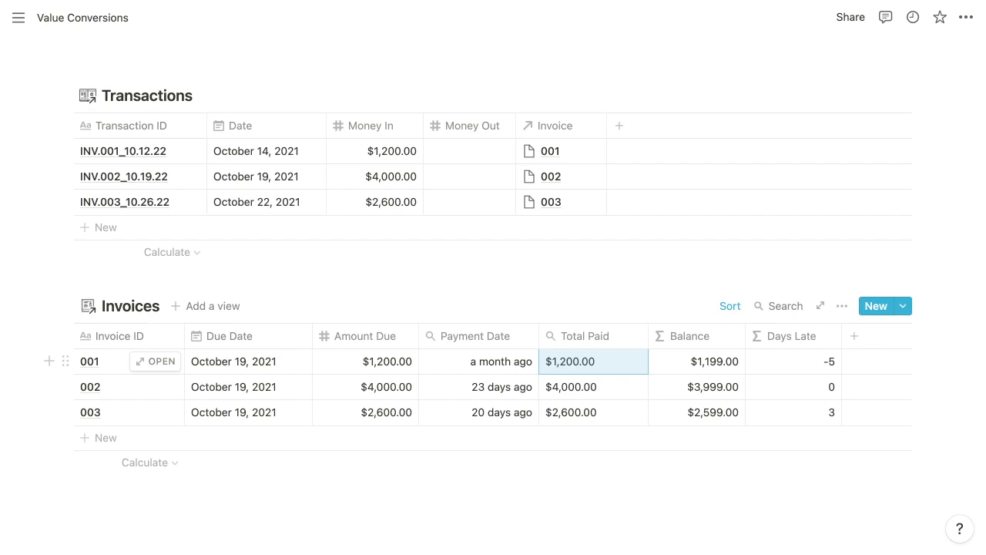
# Step: Delete the Amount Due subtraction so the Balance formula is just prop("Total Paid")
pyautogui.click(711, 369)
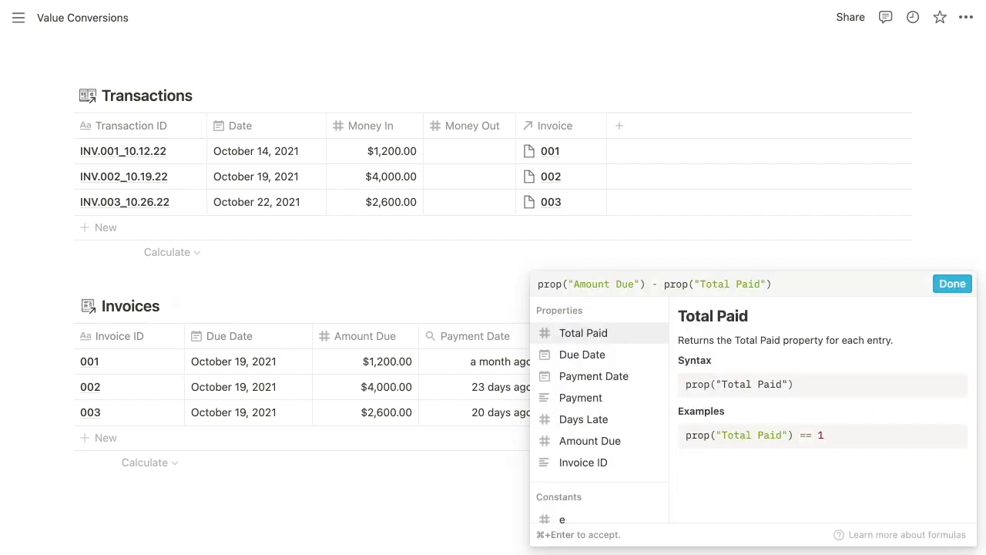
pyautogui.moveTo(666, 285); pyautogui.dragTo(521, 286)
pyautogui.press('BackSpace')
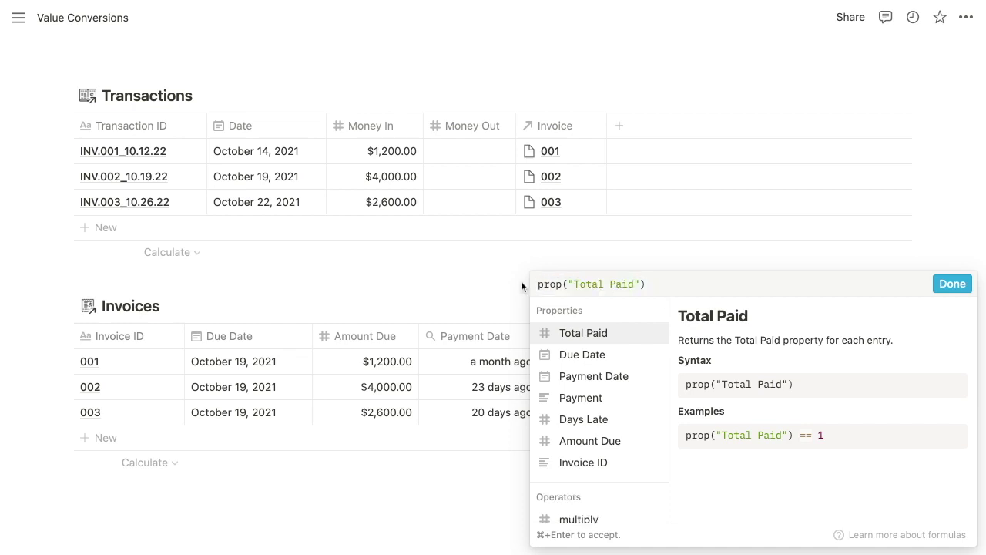
pyautogui.press('super+Return')
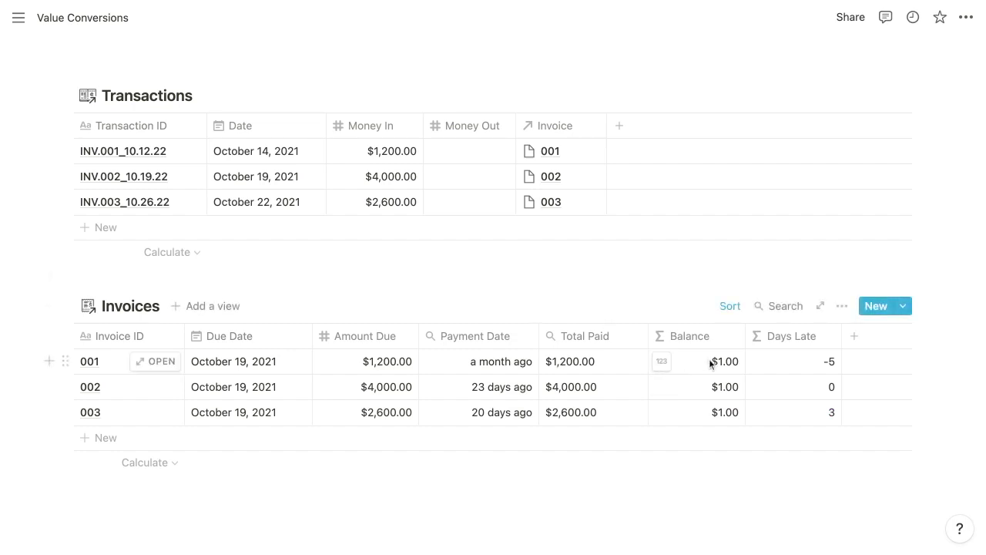
pyautogui.click(662, 361)
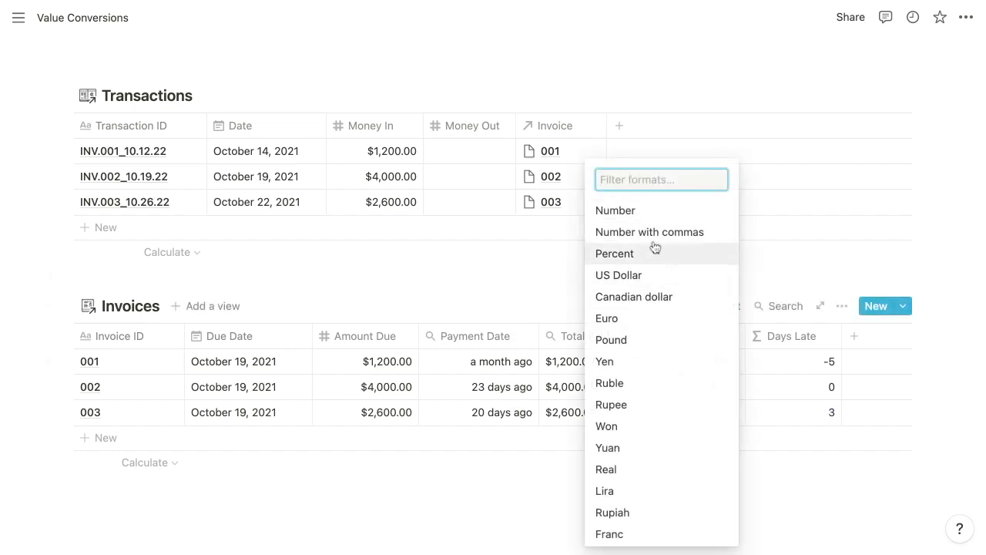
# Step: Change the Balance column format from dollars to plain Number
pyautogui.click(648, 220)
pyautogui.click(498, 271)
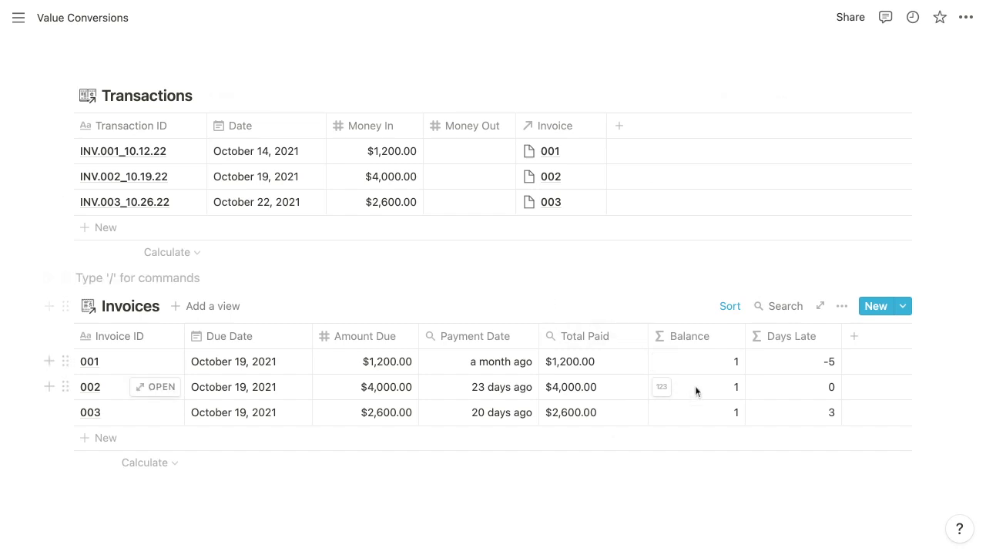